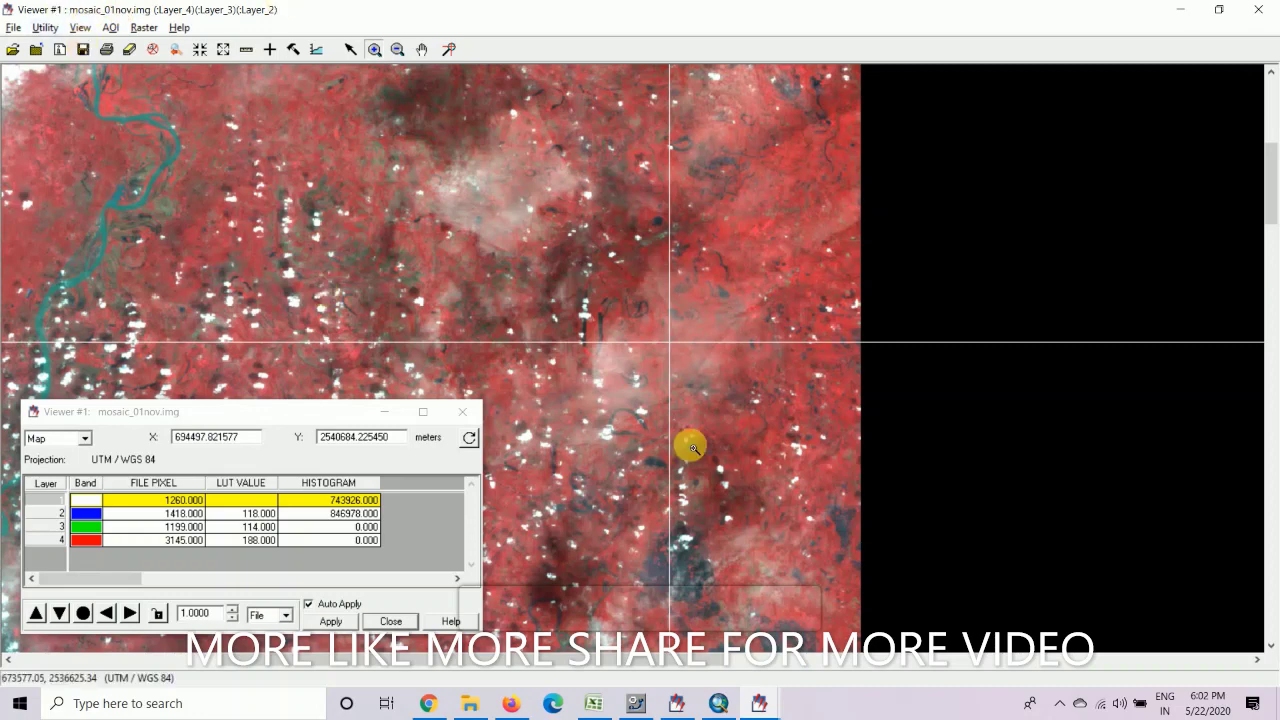
Switch to ArcMap and add the whole mosaic_01nov.img raster from the 01nov folder to the map
click(720, 704)
click(172, 49)
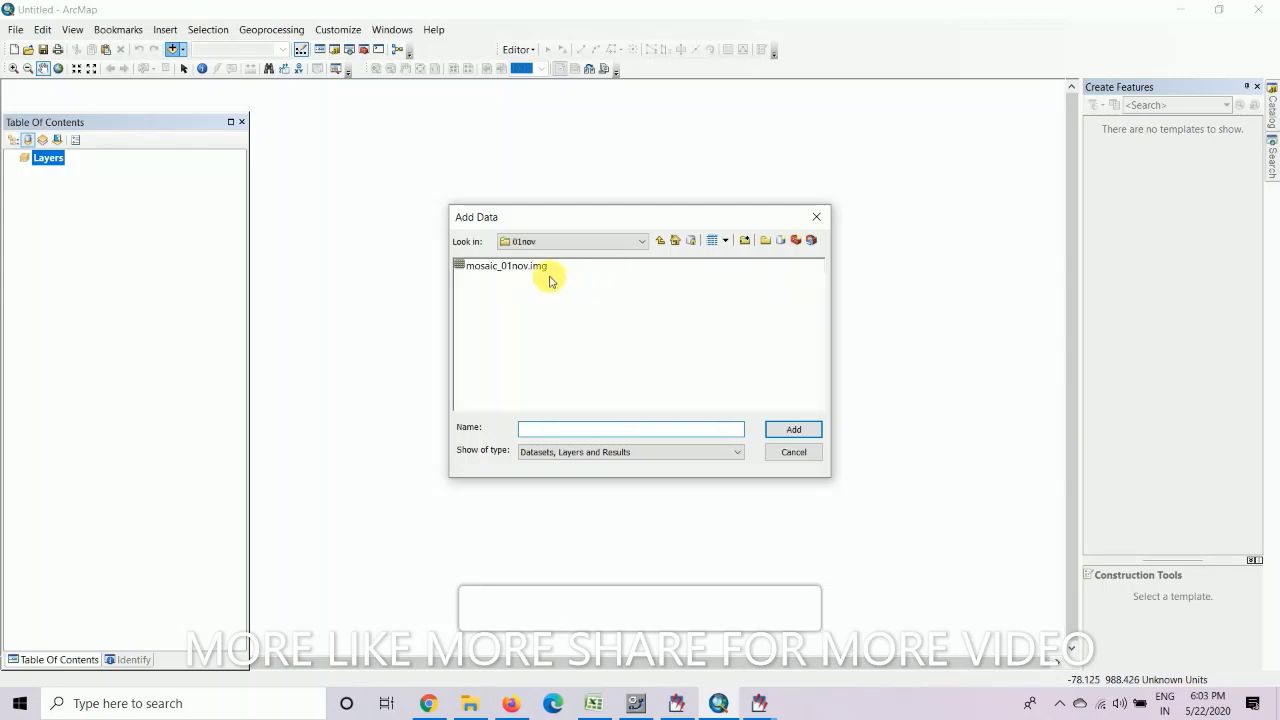
double_click(489, 265)
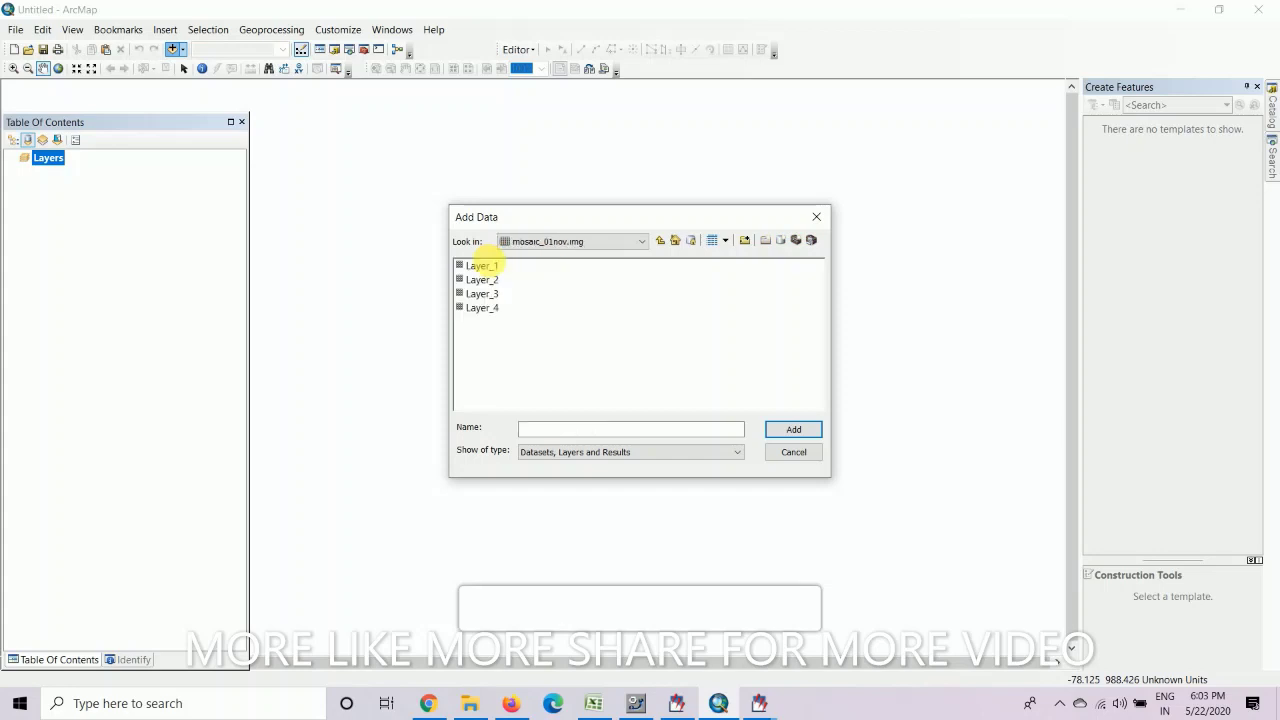
click(662, 242)
click(537, 264)
click(783, 433)
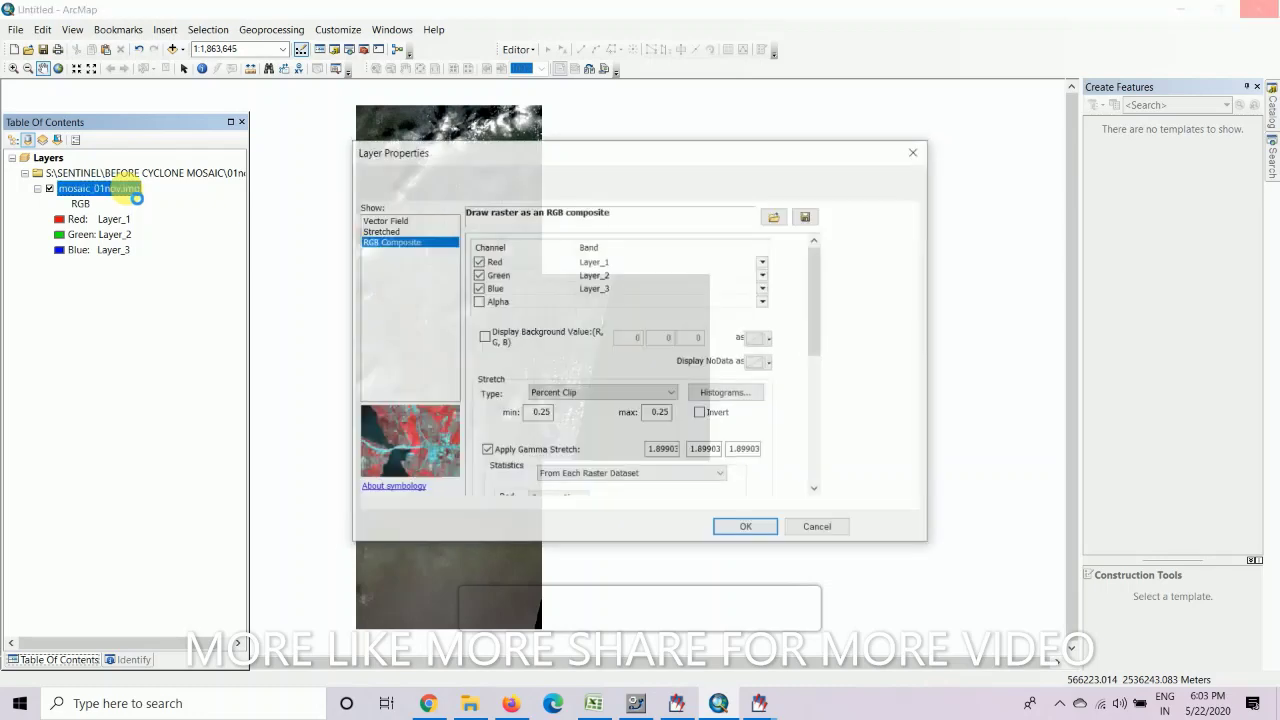
Set the mosaic's RGB composite to Layer_4 for red, Layer_3 for green and Layer_2 for blue
click(763, 261)
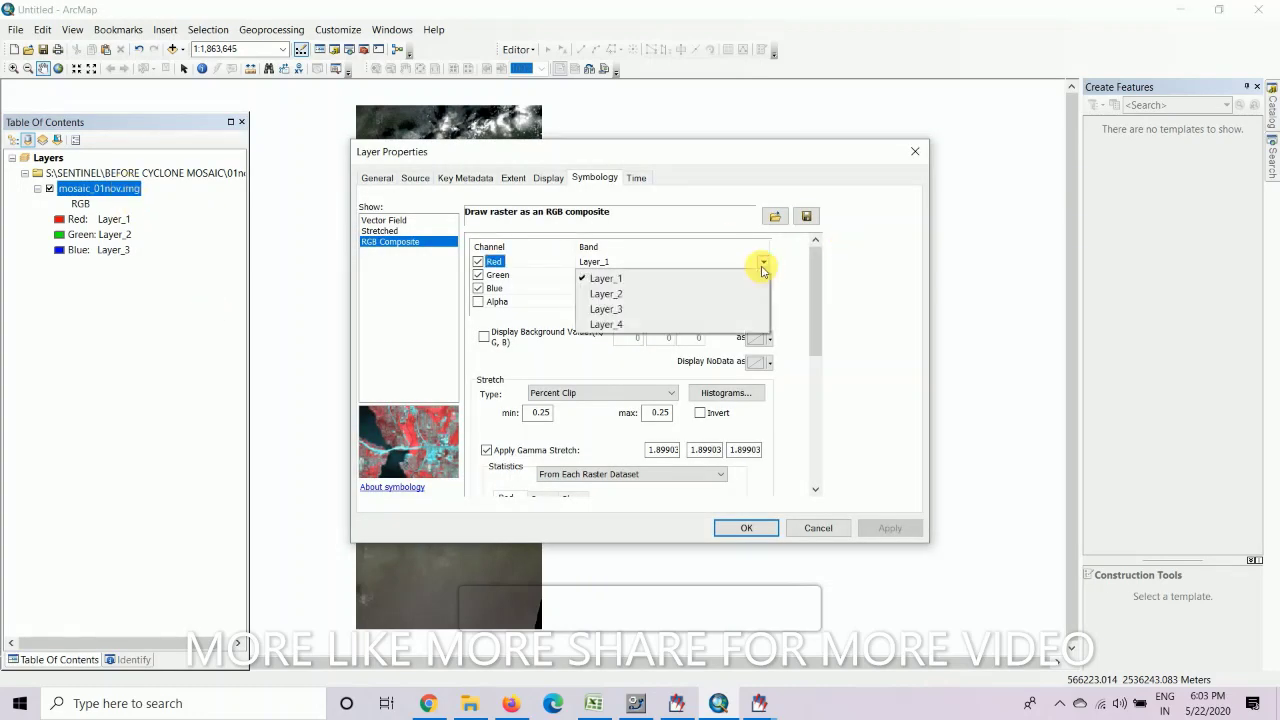
click(705, 323)
click(763, 274)
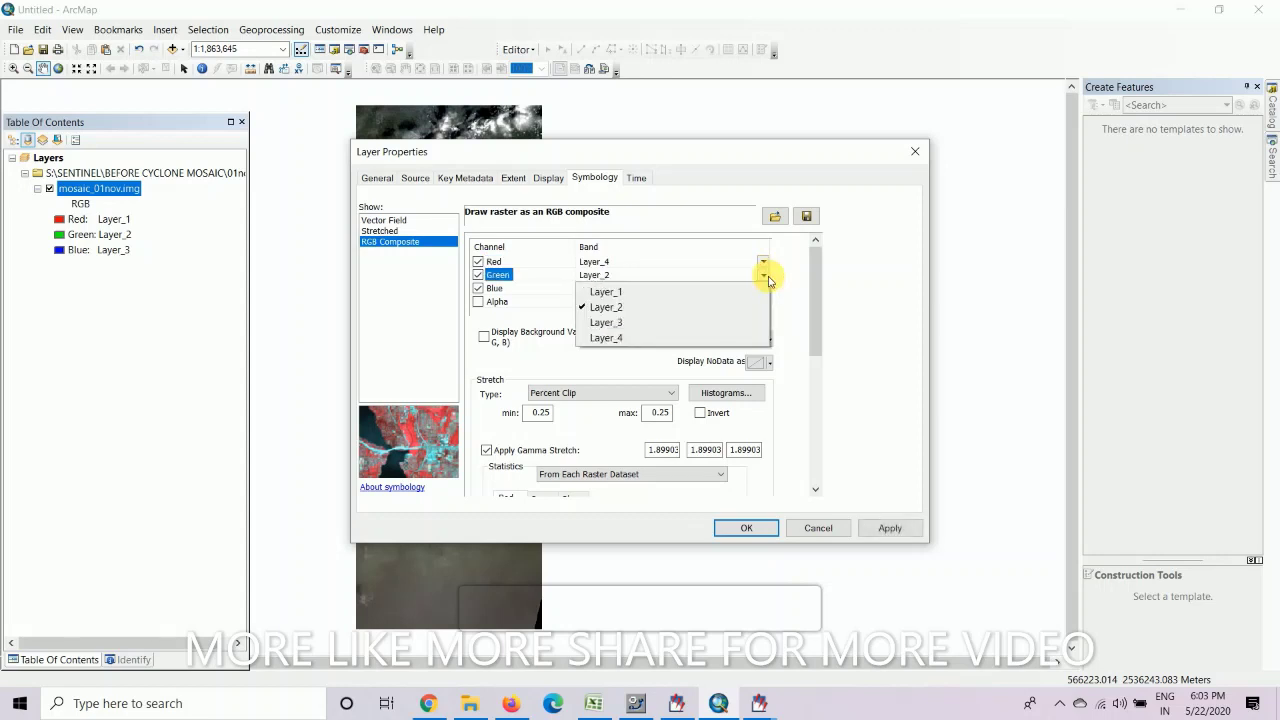
click(757, 322)
click(764, 288)
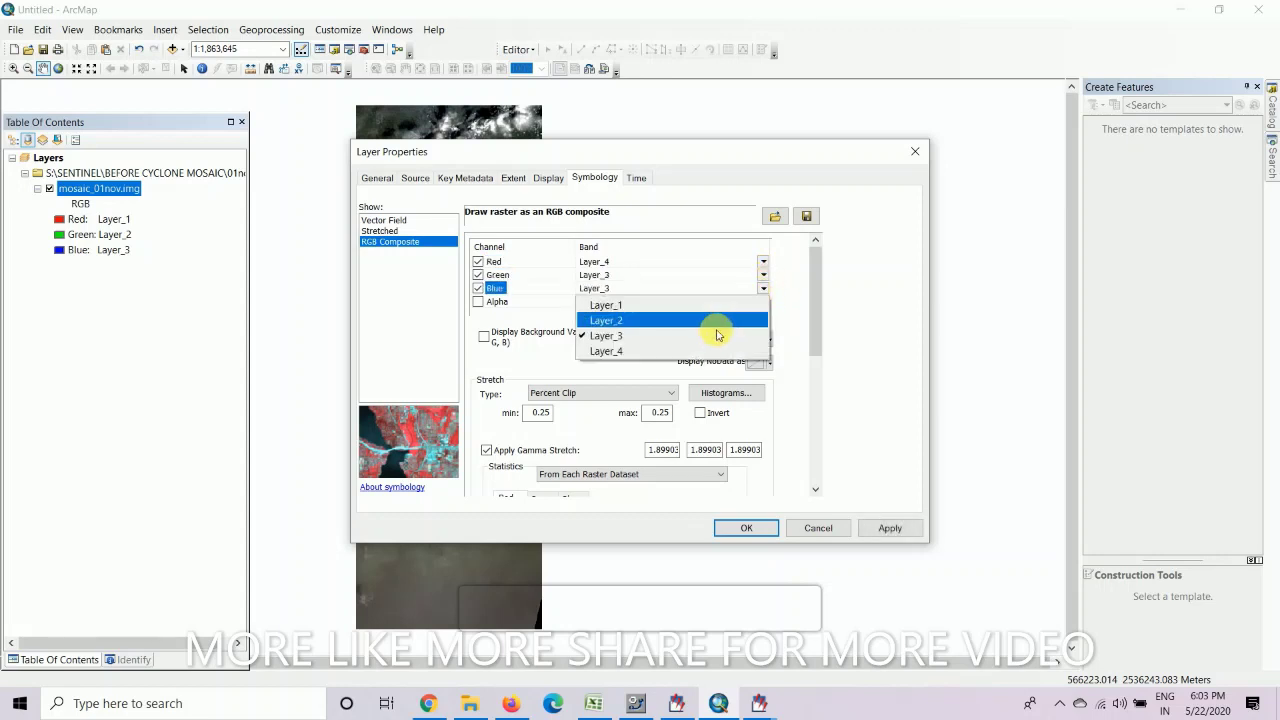
click(716, 322)
click(746, 527)
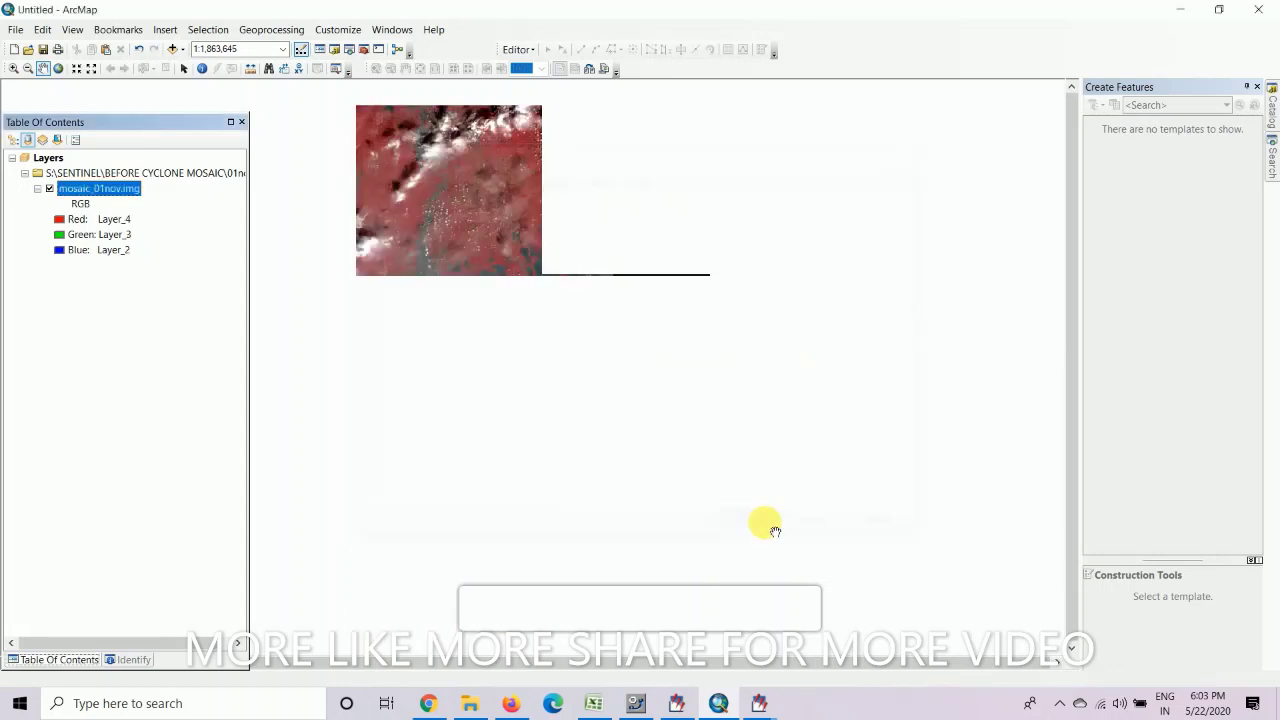
Identify the mosaic's pixel values at a point near the eastern edge of its northern part
scroll(423, 334, down, 2)
scroll(432, 331, down, 1)
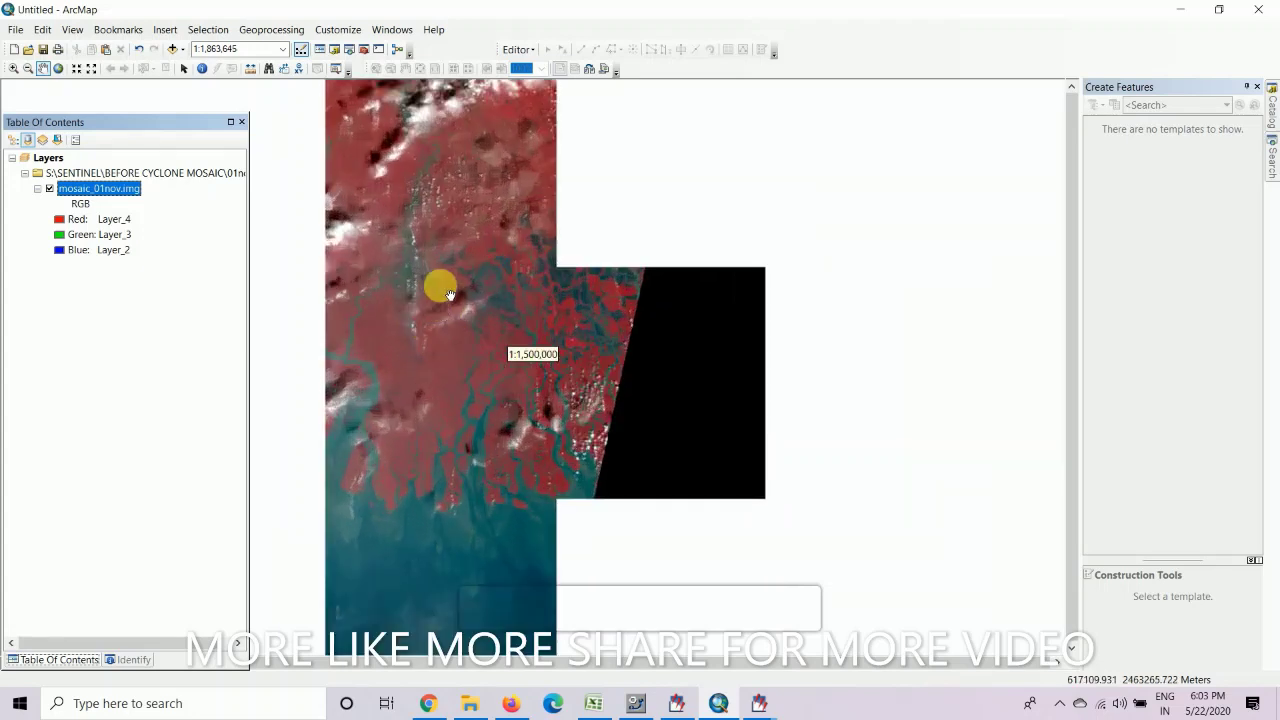
drag(537, 249, 606, 294)
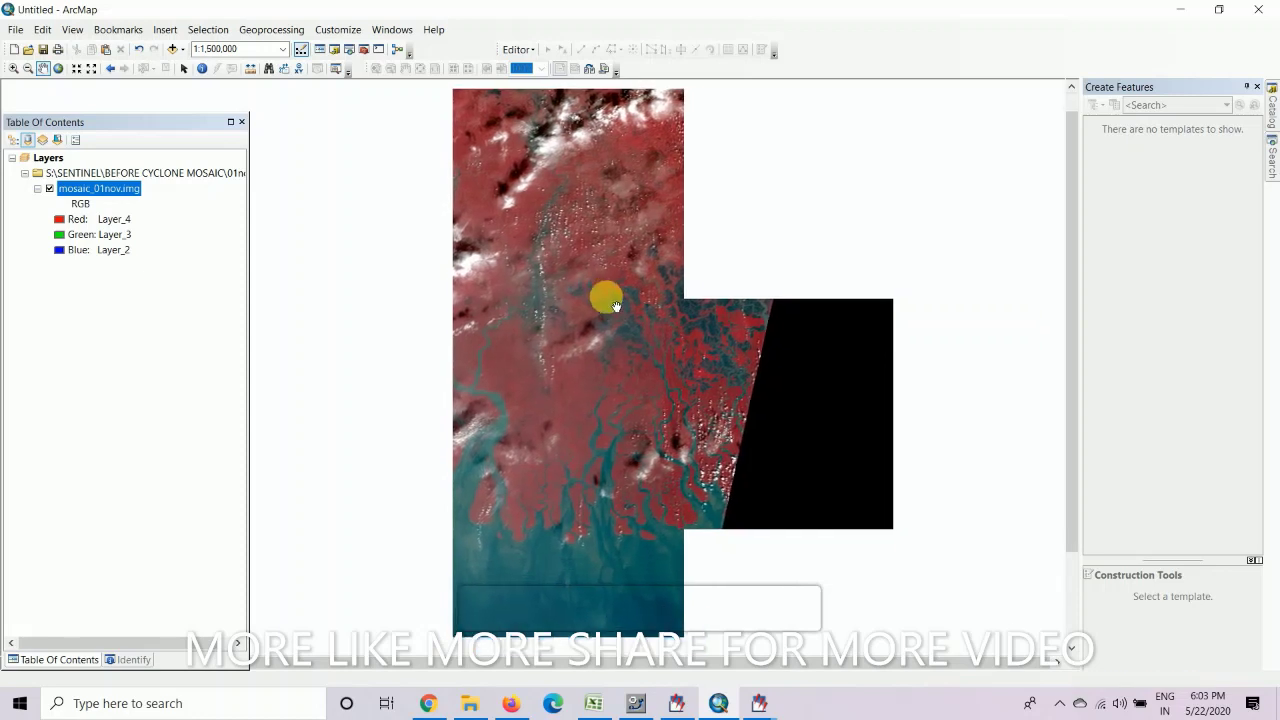
click(201, 71)
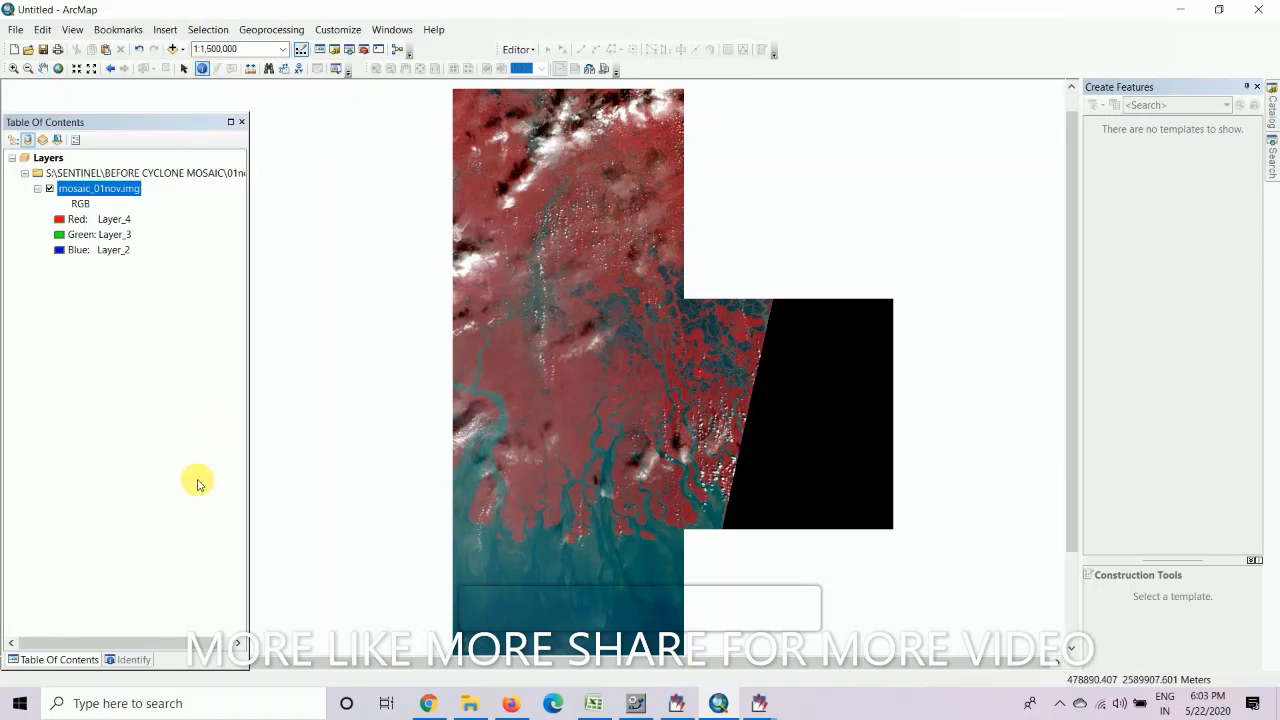
click(137, 660)
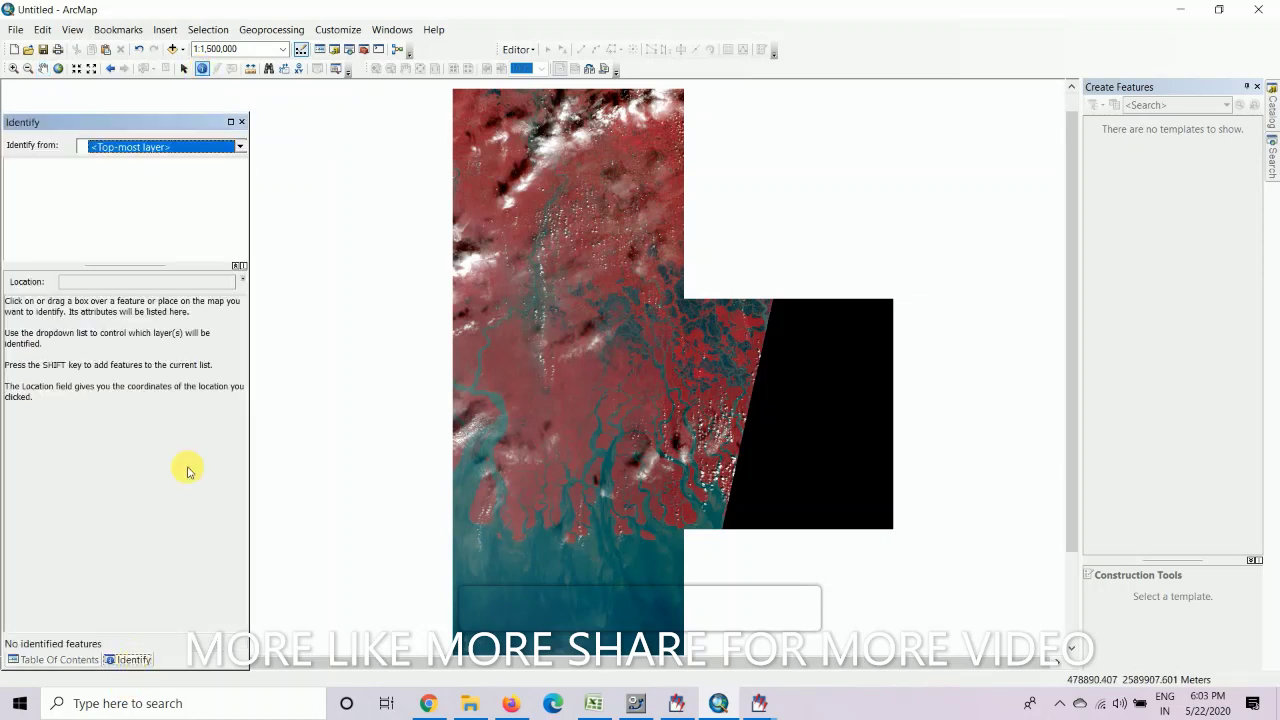
click(652, 234)
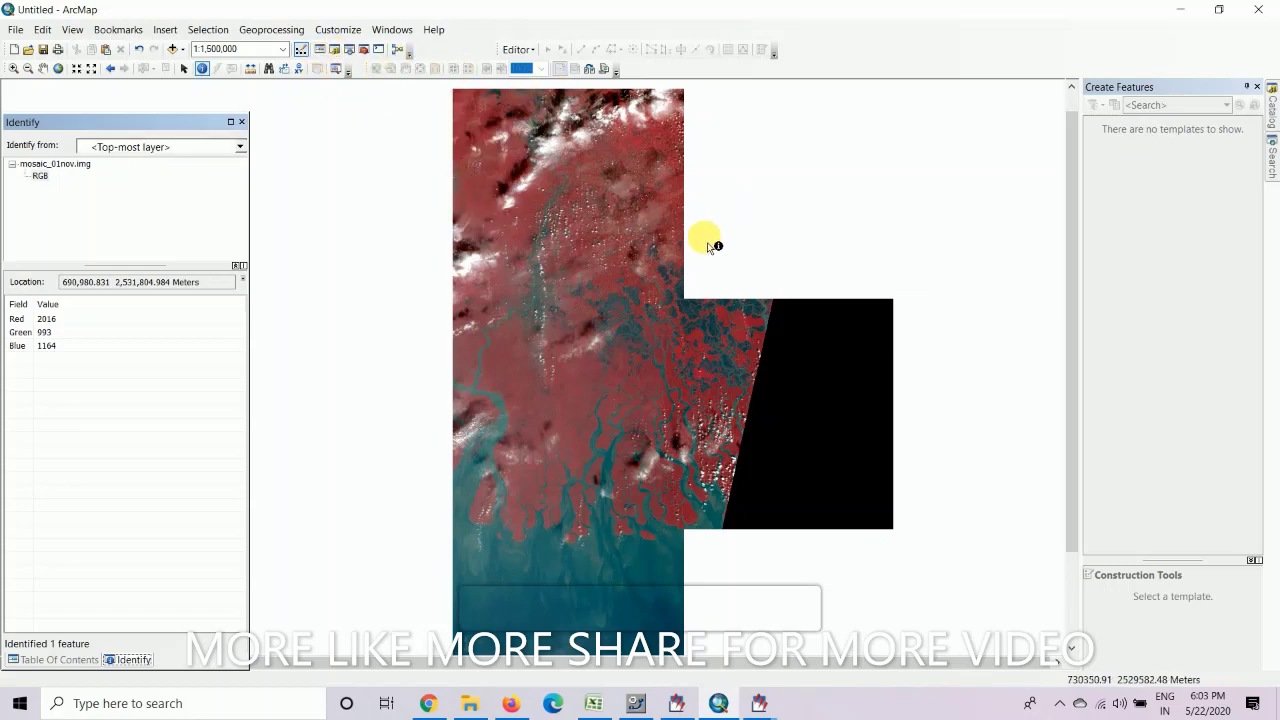
Identify the RGB pixel values at several vegetated and hazy points near the mosaic's eastern edge at 1:80,000 scale
scroll(690, 245, down, 1)
scroll(676, 241, down, 2)
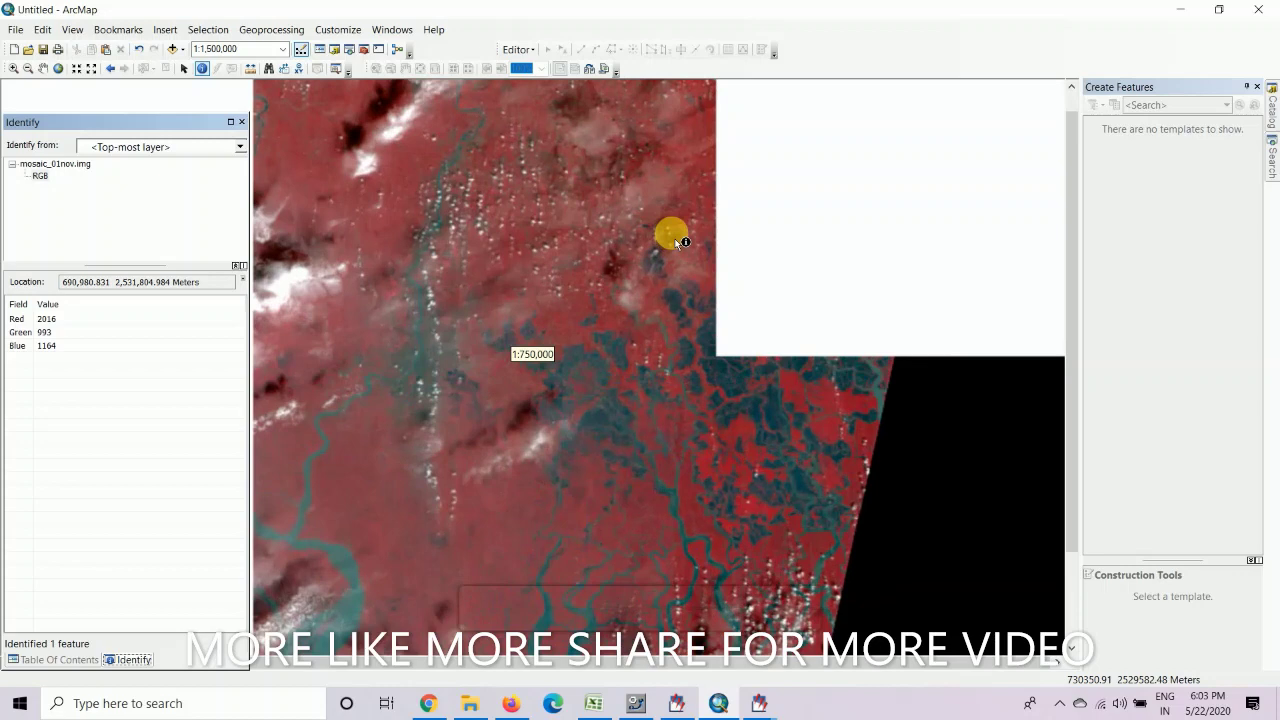
scroll(655, 189, down, 1)
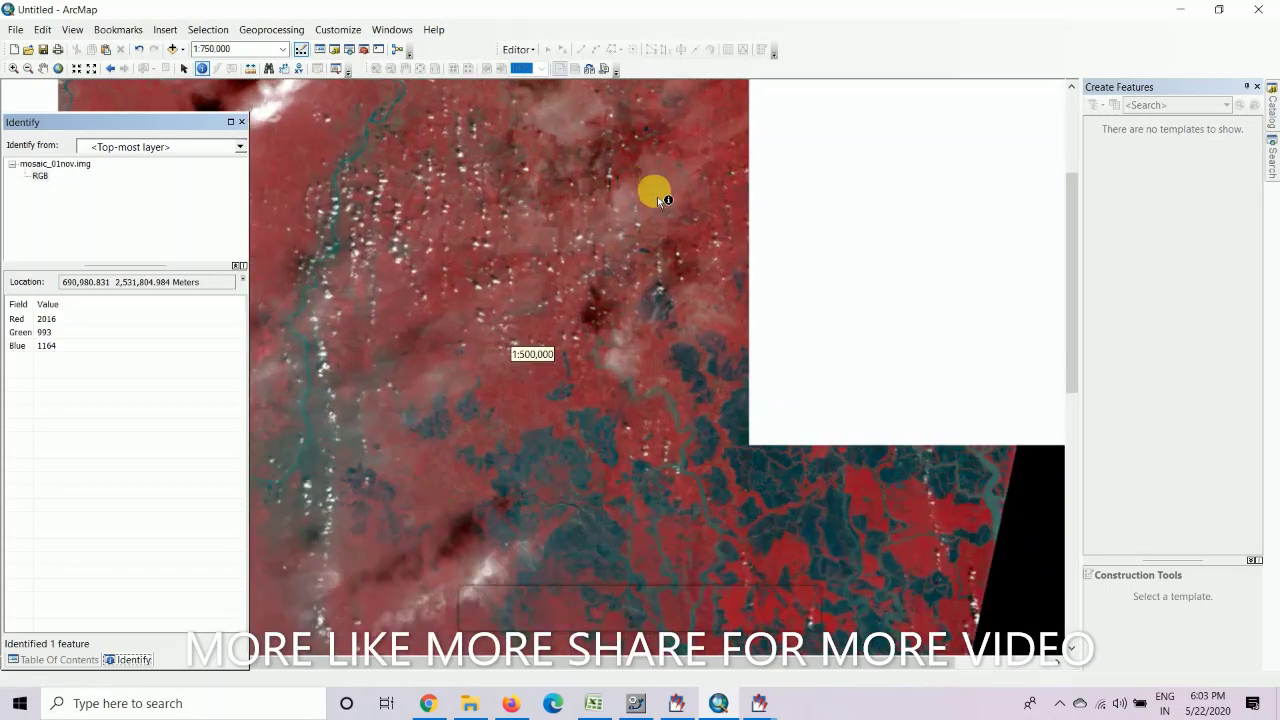
scroll(710, 322, down, 2)
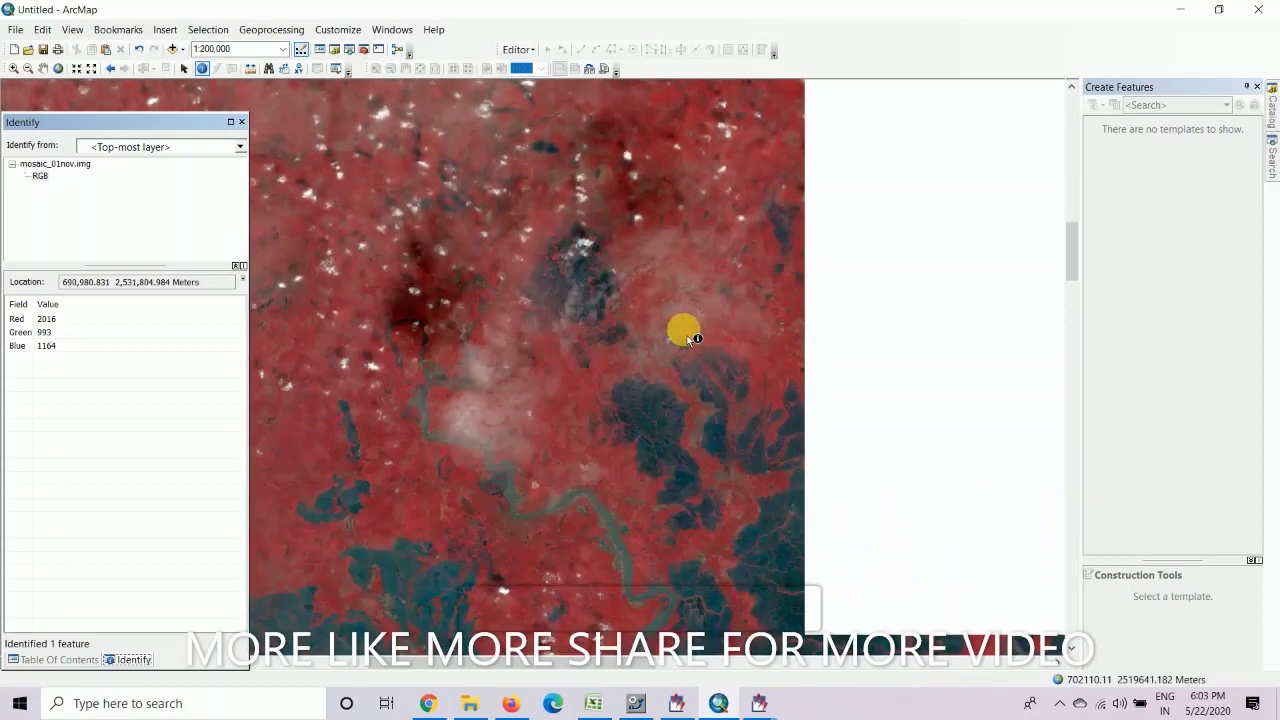
scroll(687, 324, down, 1)
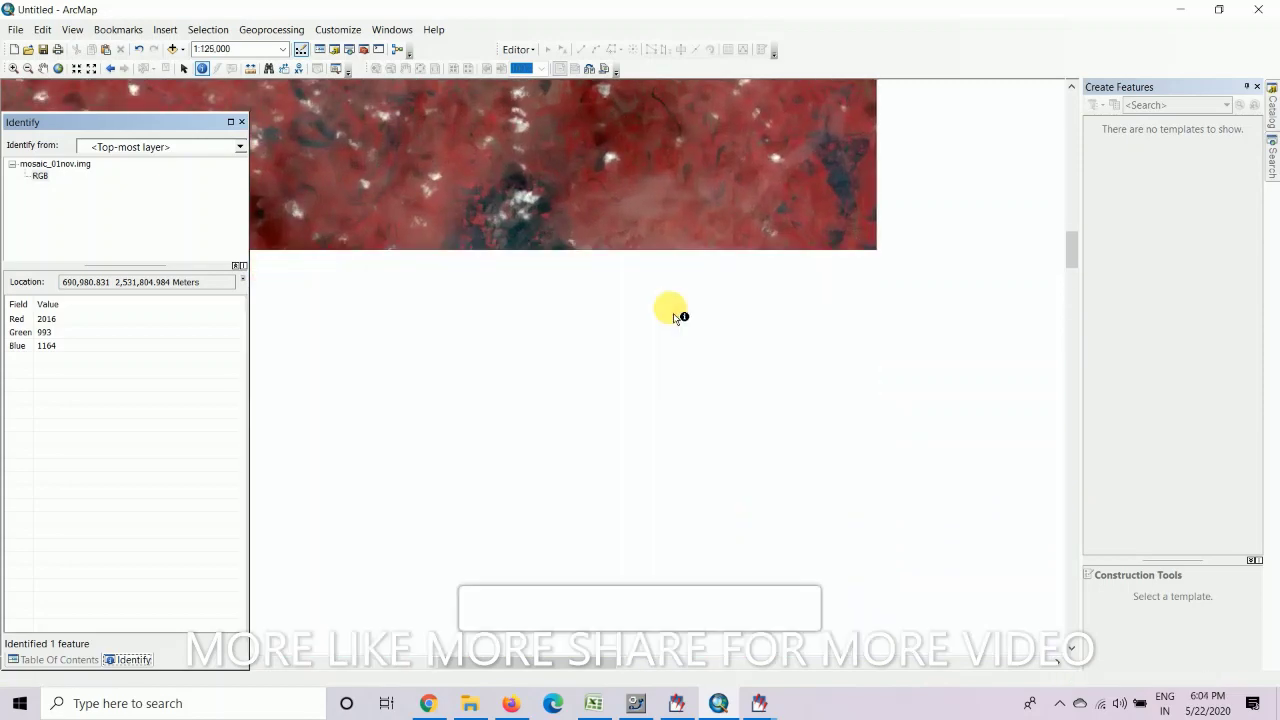
scroll(671, 314, down, 1)
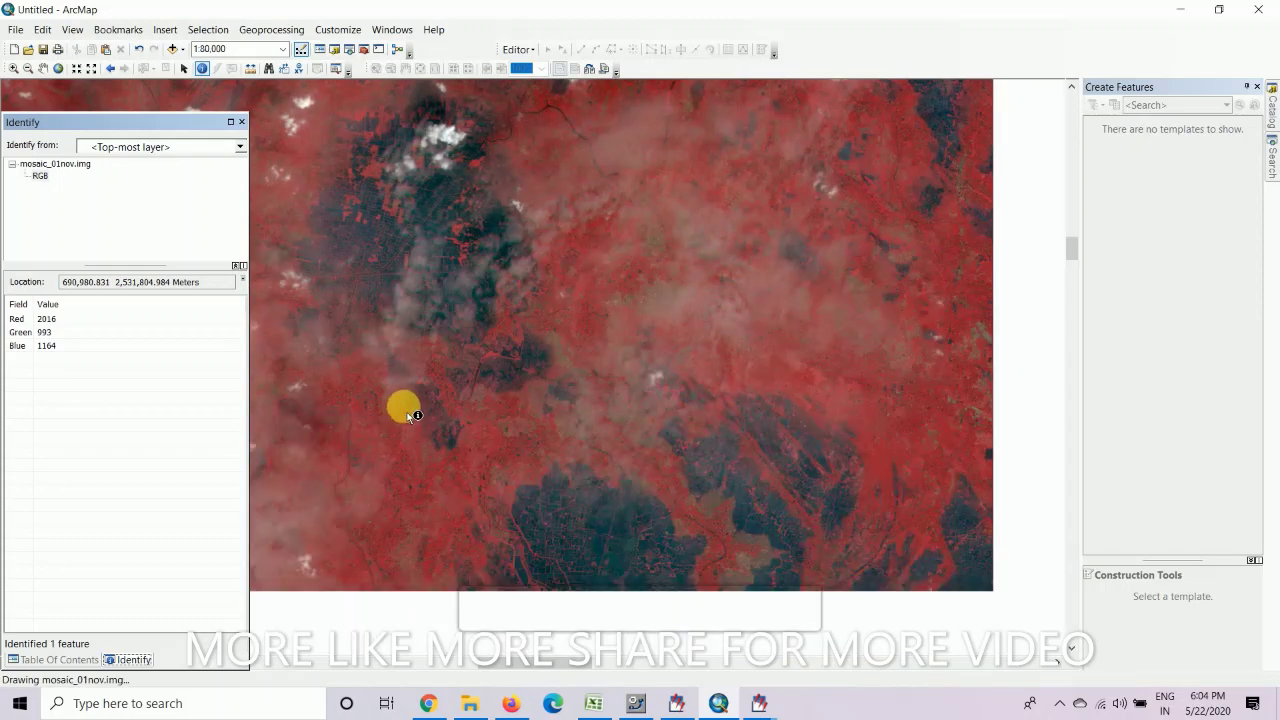
click(410, 413)
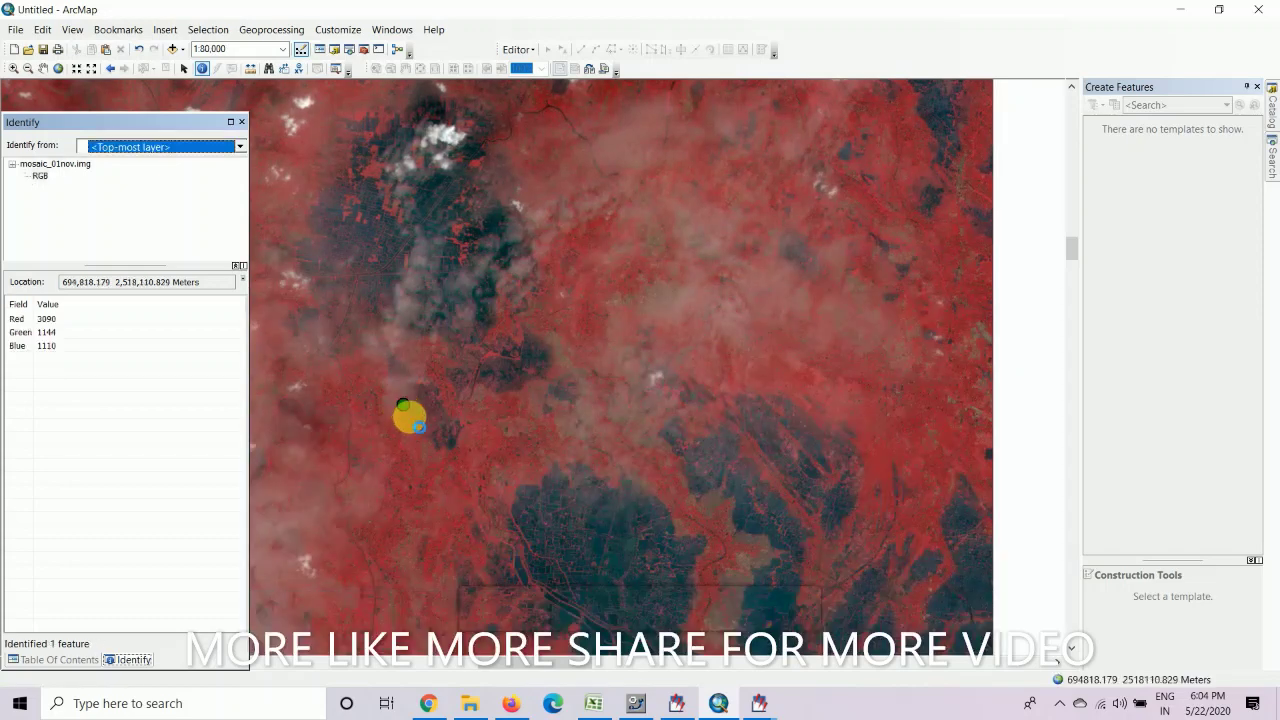
click(624, 341)
click(622, 345)
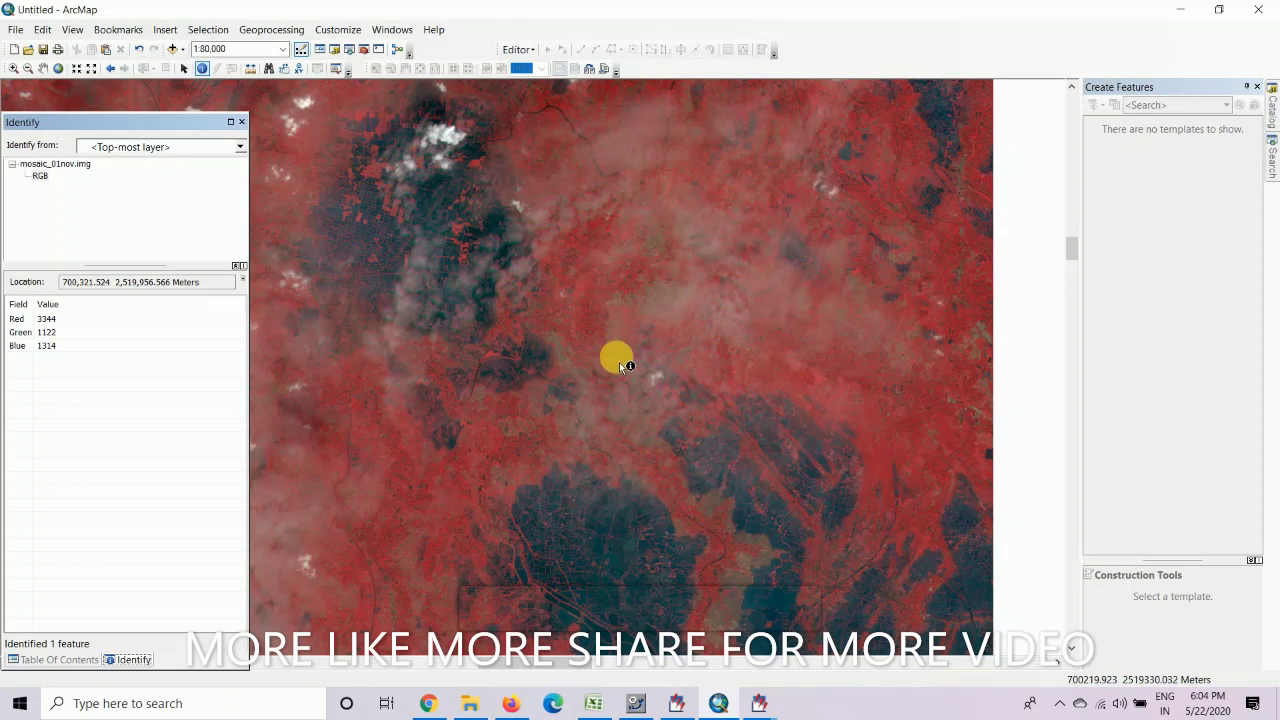
click(643, 409)
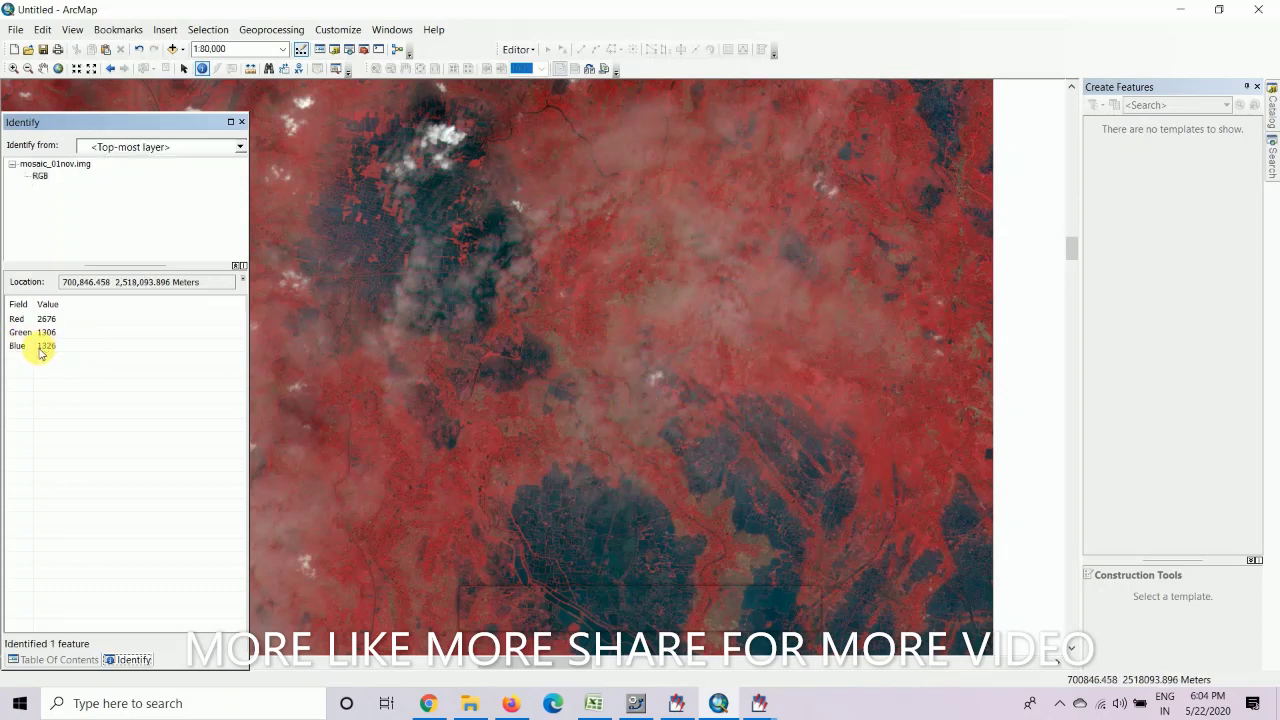
click(35, 346)
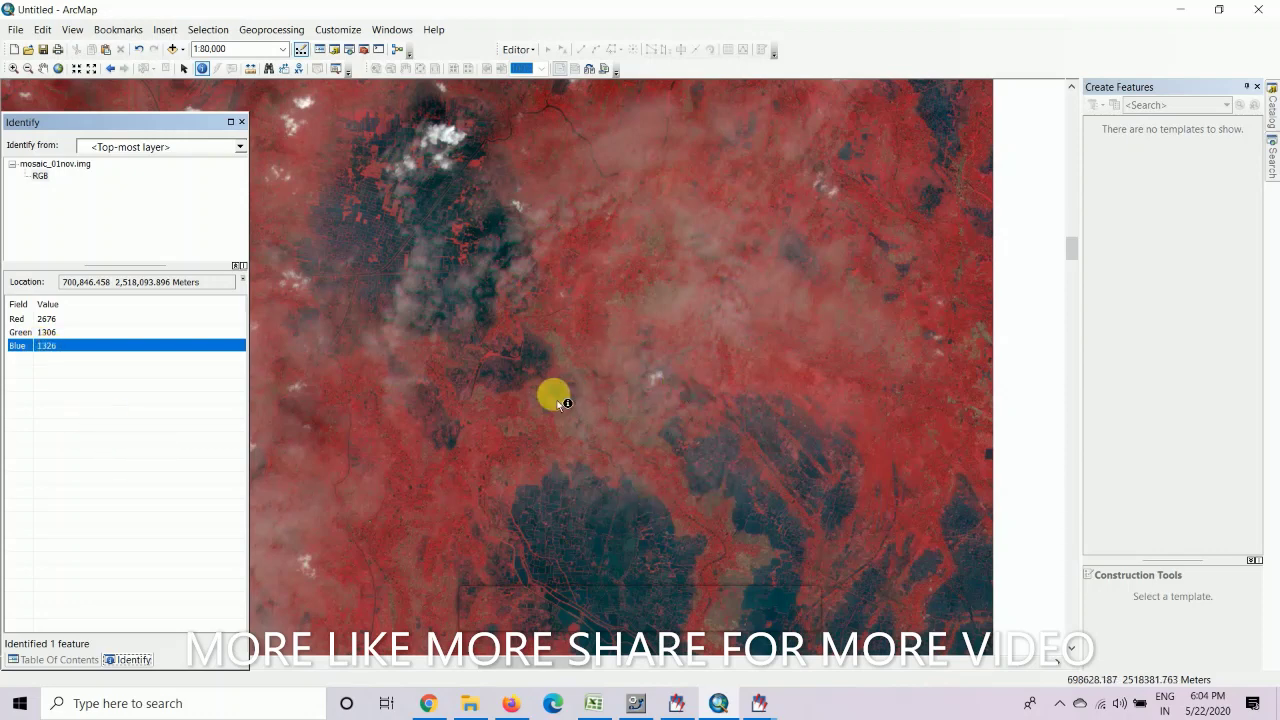
Compare the RGB pixel values at further cloudy and hazy points of the mosaic at 1:40,000 scale
scroll(410, 305, down, 3)
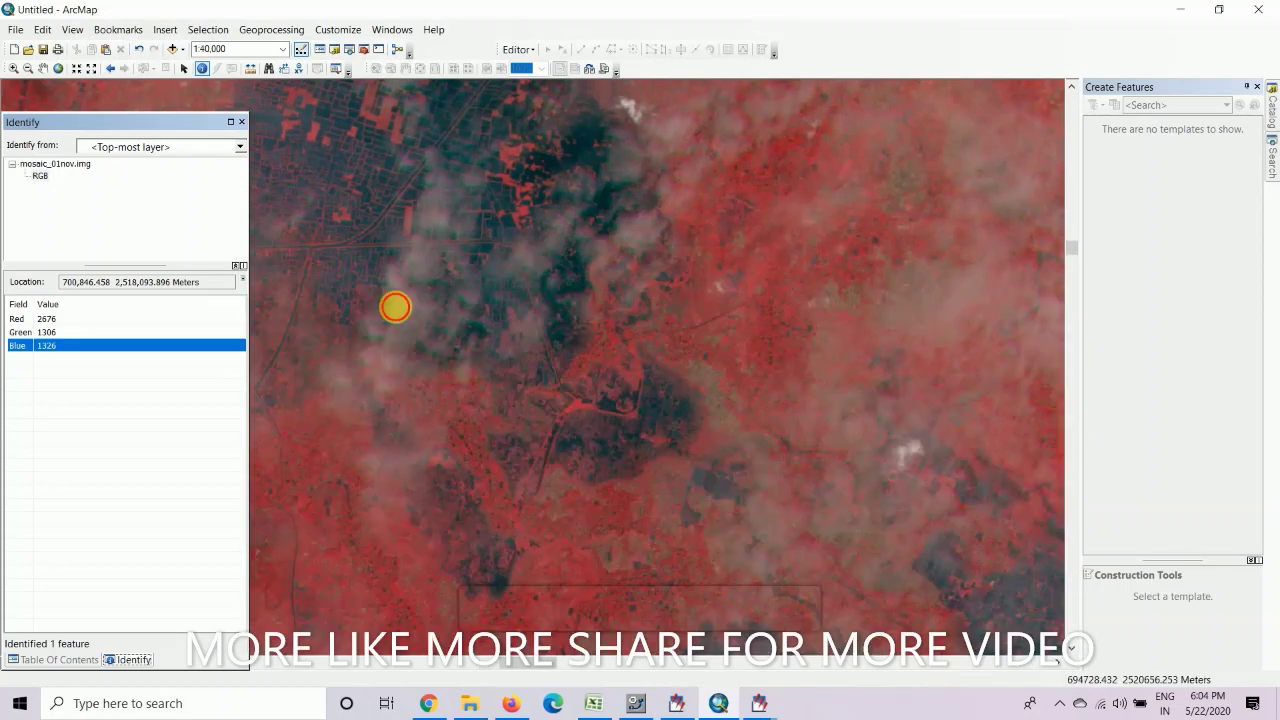
click(397, 310)
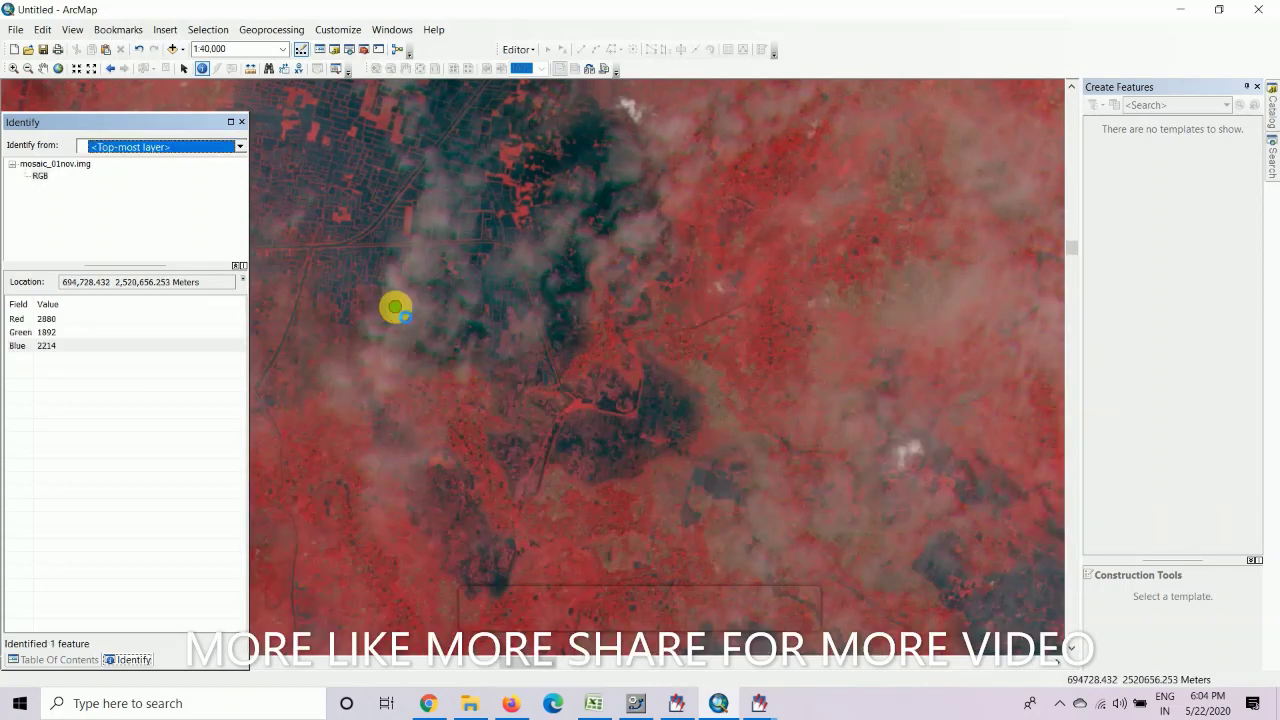
click(856, 441)
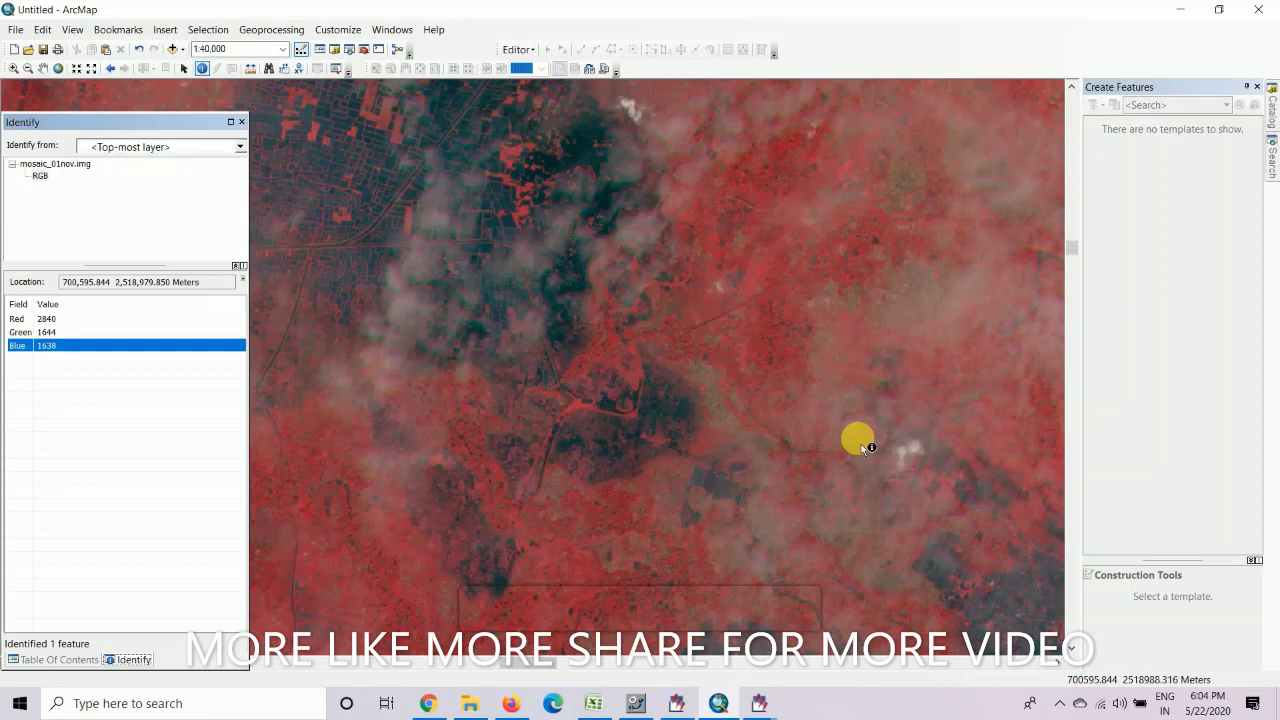
click(934, 318)
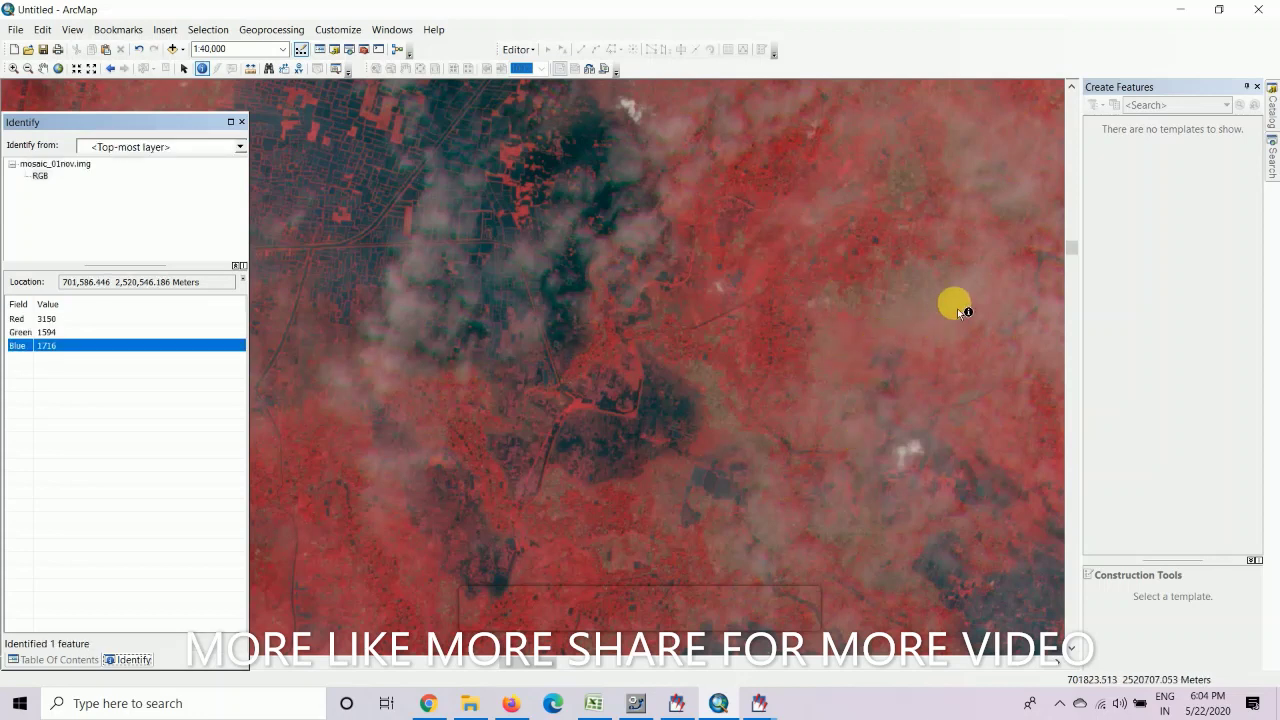
click(958, 309)
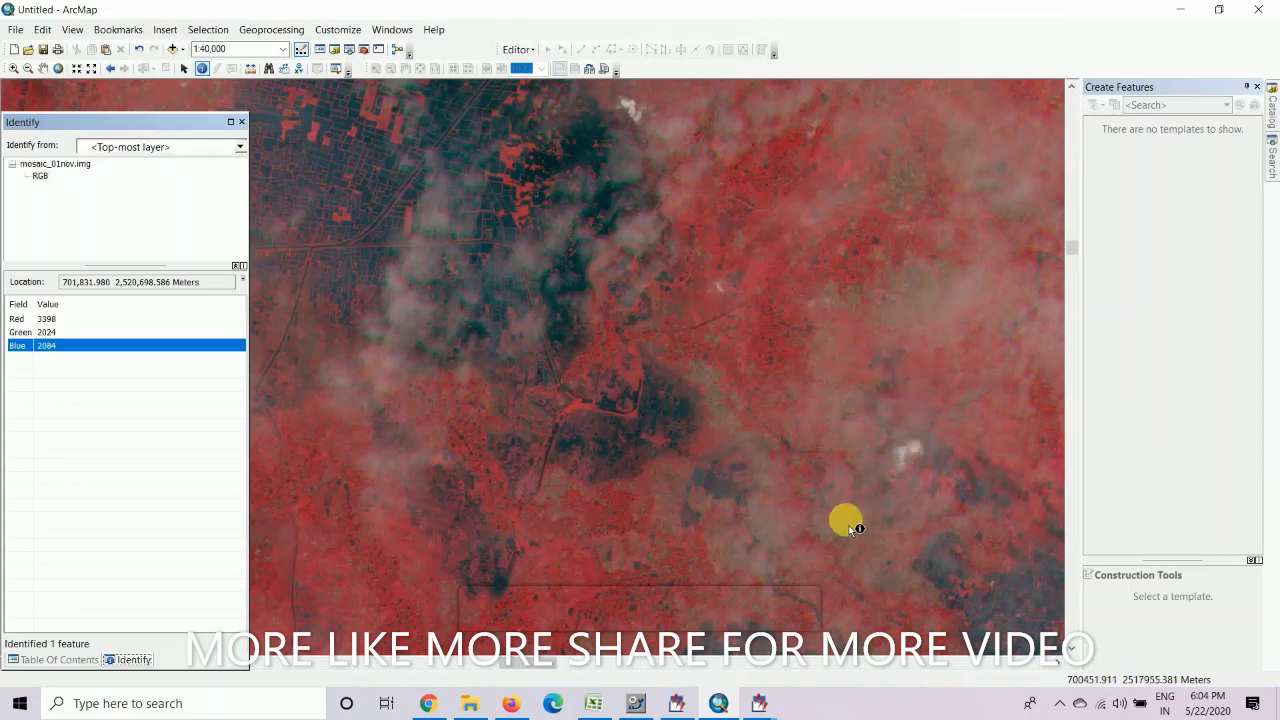
click(843, 519)
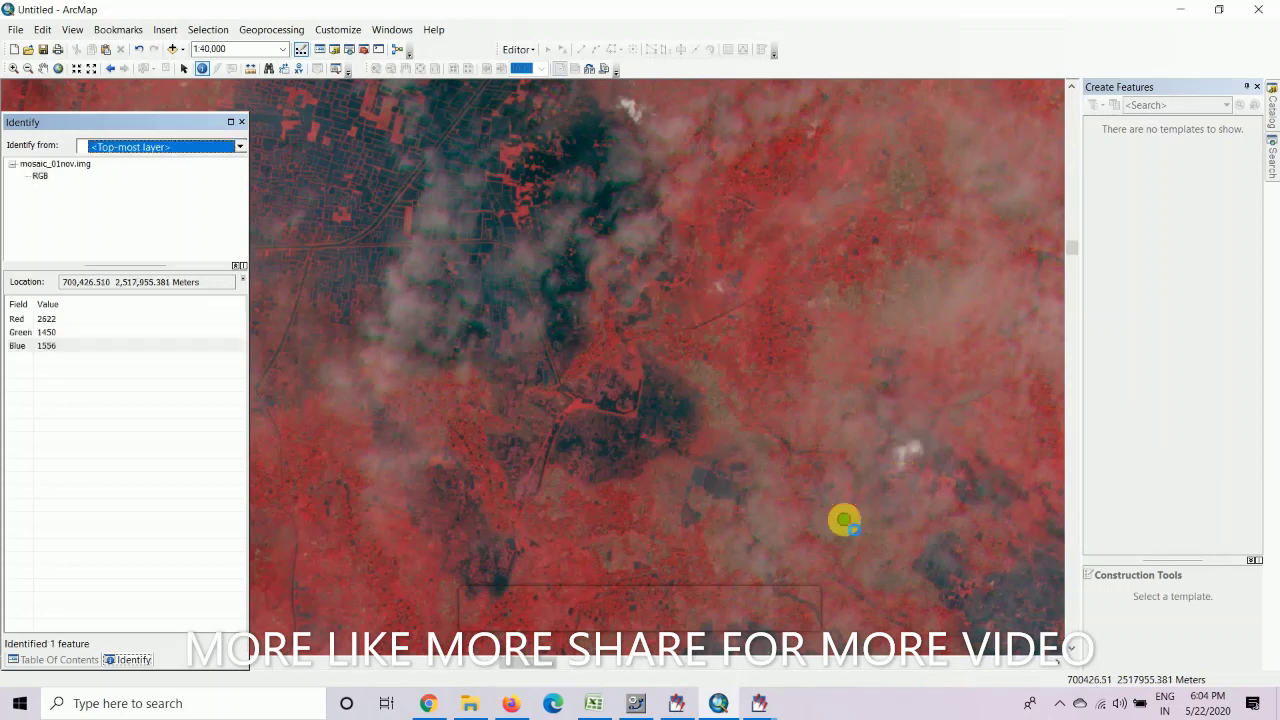
click(734, 542)
click(723, 573)
click(766, 569)
click(741, 566)
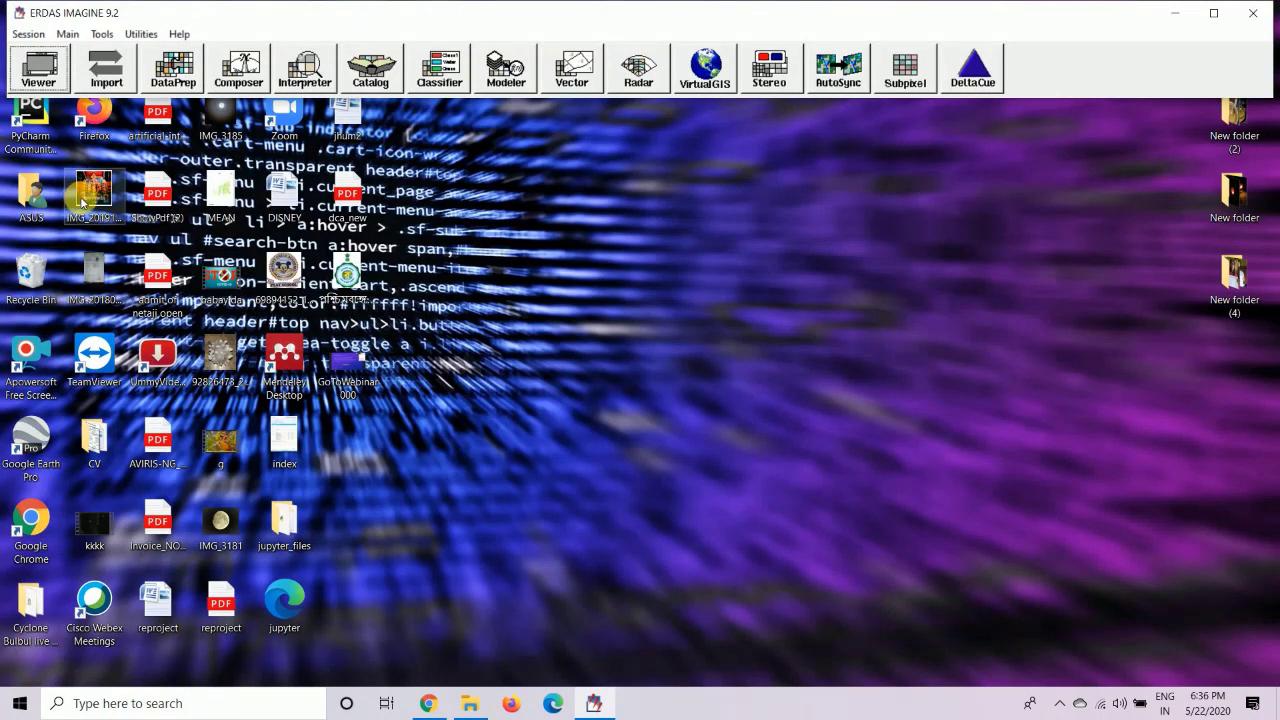
Start a new Model Maker model in ERDAS IMAGINE and place two raster objects, one well below the other
click(515, 66)
click(537, 140)
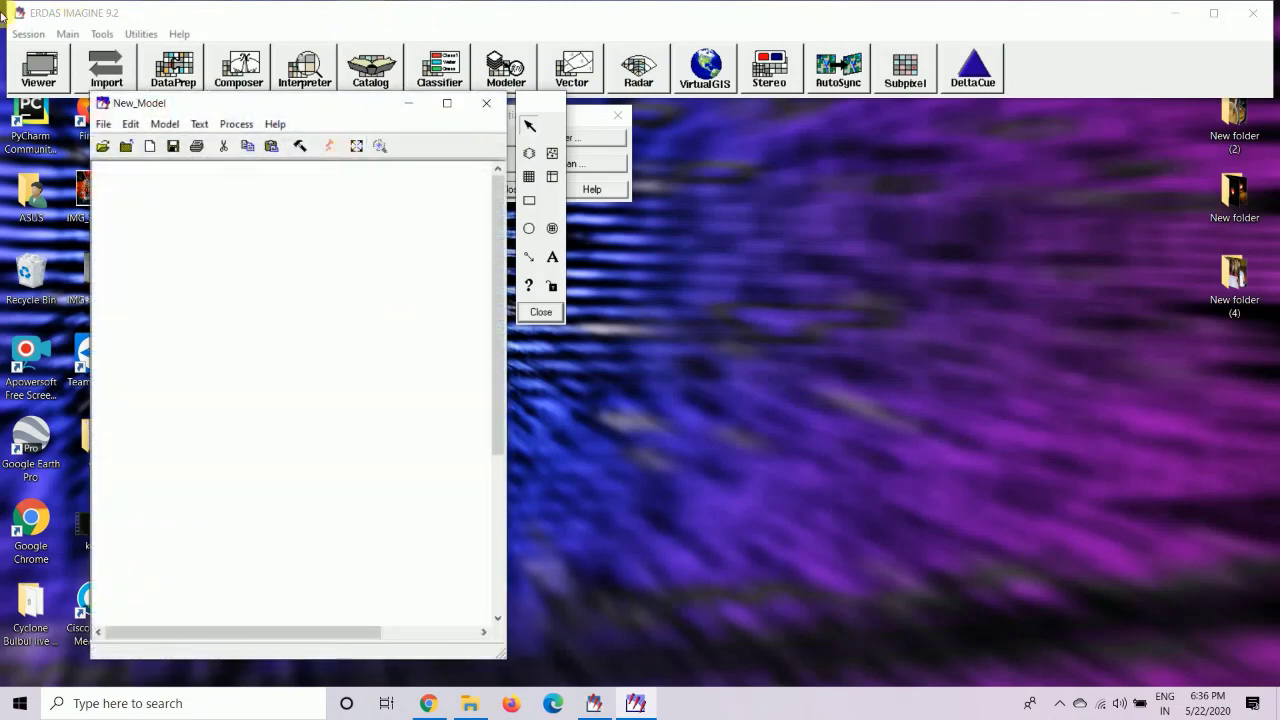
click(529, 153)
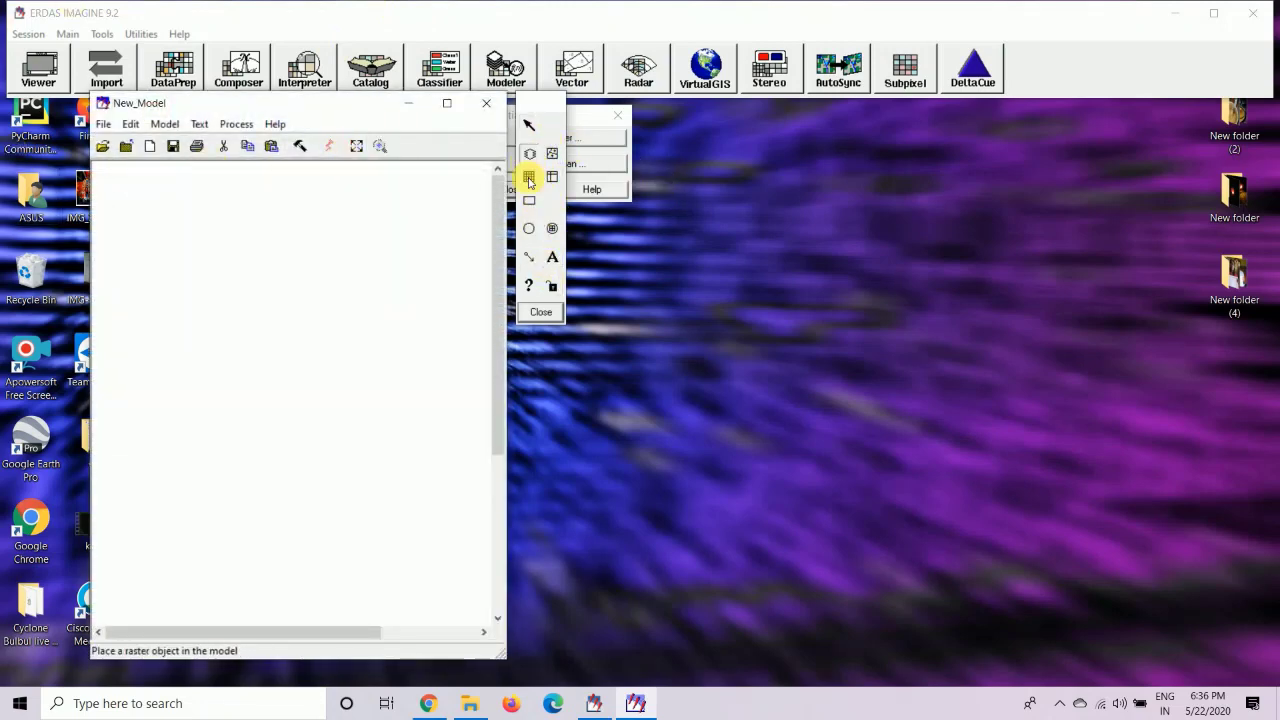
click(551, 288)
click(243, 198)
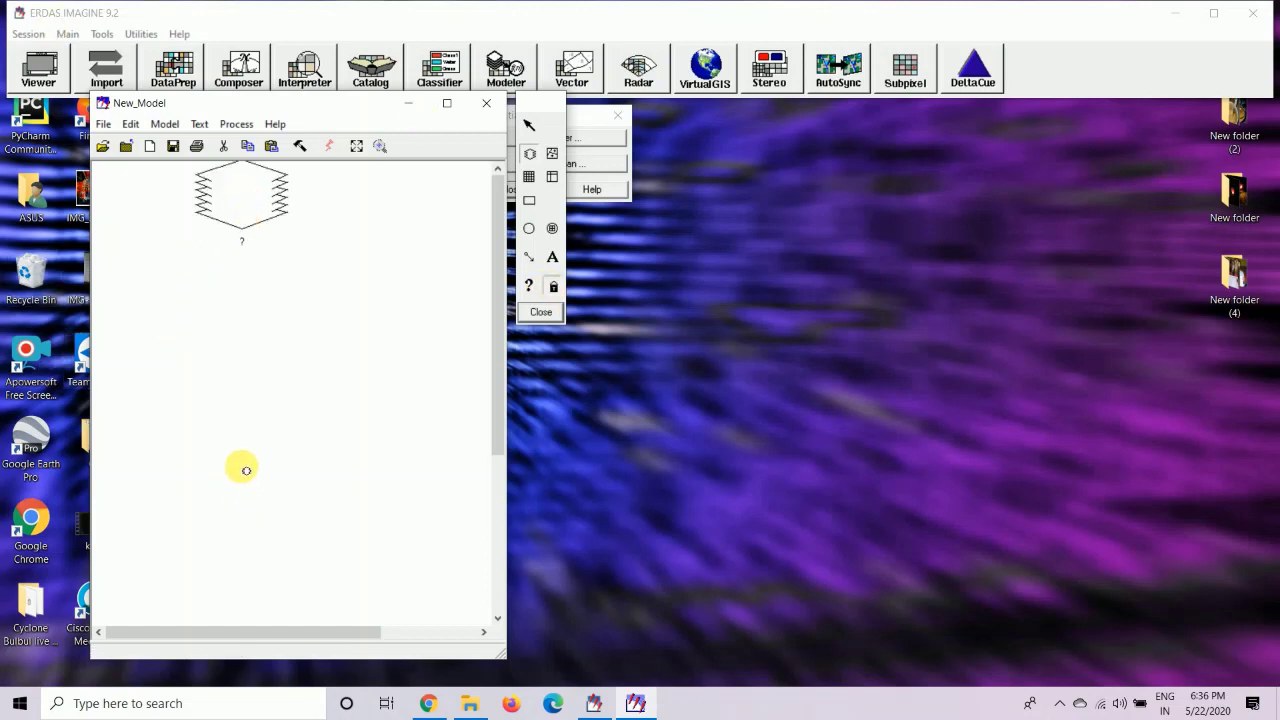
click(241, 479)
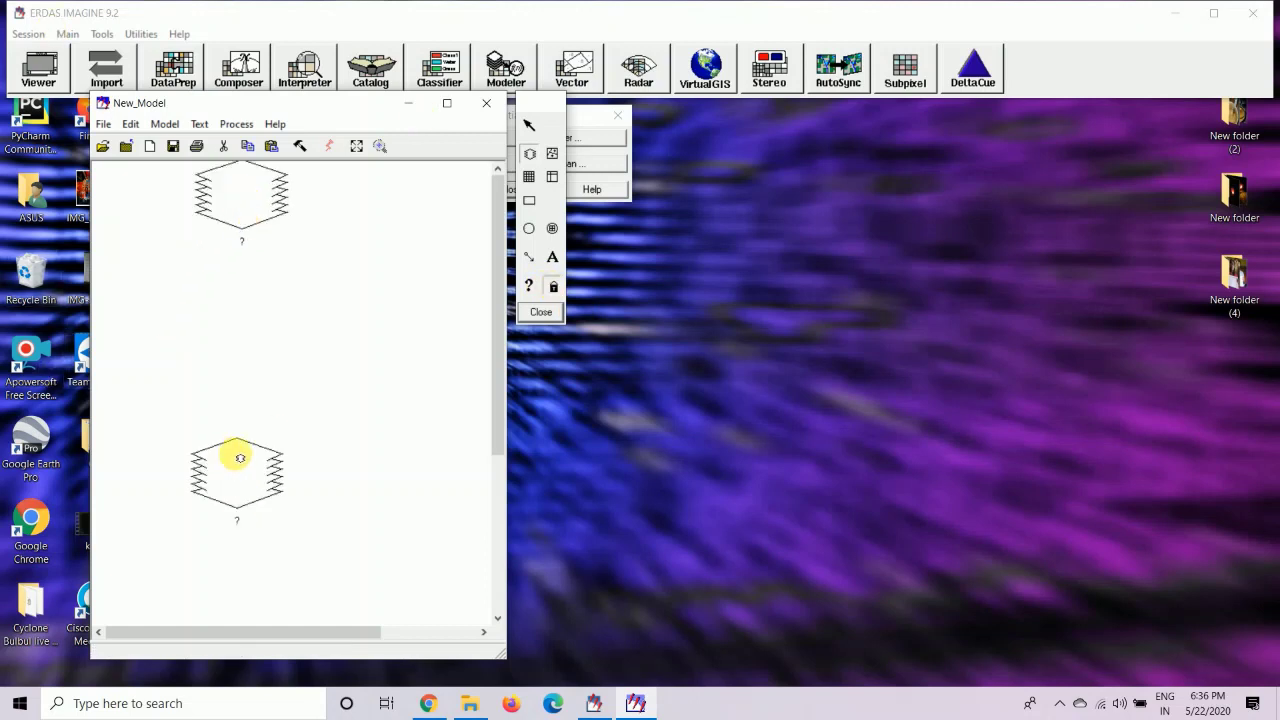
Place a function between the two raster objects and connect the upper raster through it to the lower raster
click(529, 228)
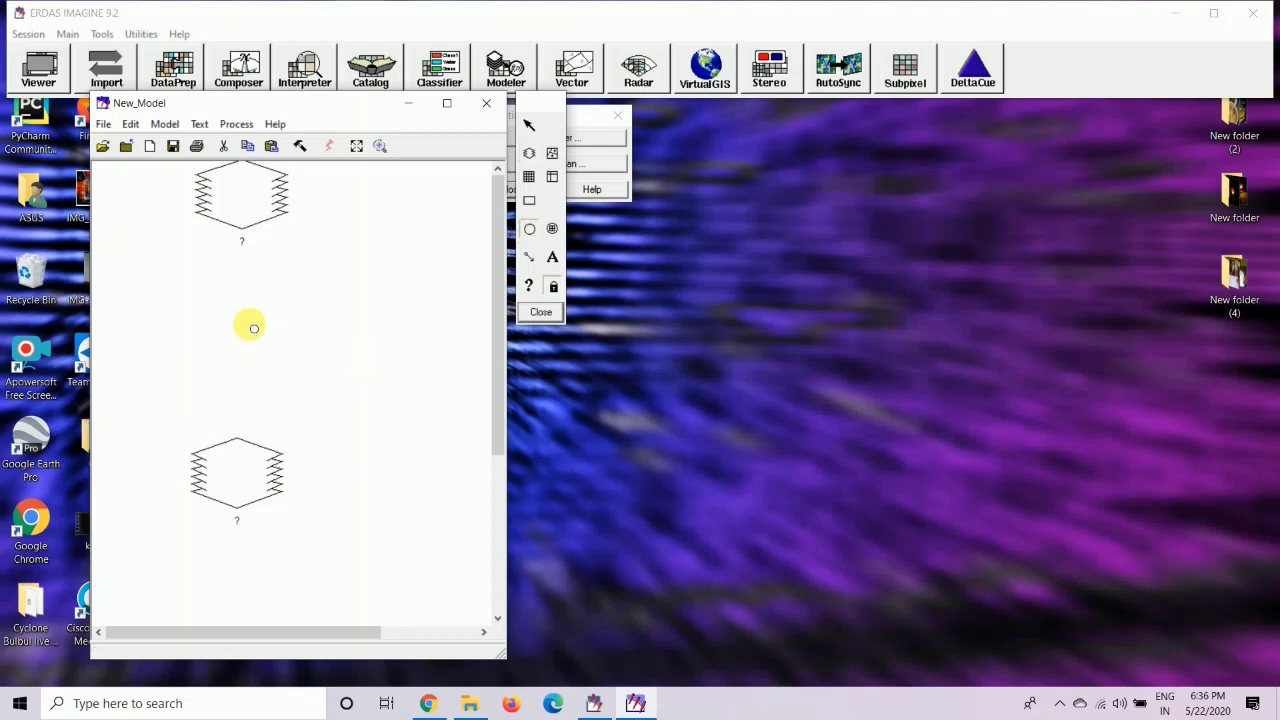
click(245, 327)
click(527, 257)
mouse_move(234, 201)
mouse_down()
mouse_move(226, 343)
mouse_move(243, 491)
mouse_move(229, 469)
mouse_up()
Move the upper raster object slightly down so that it lies fully inside the model canvas
click(529, 124)
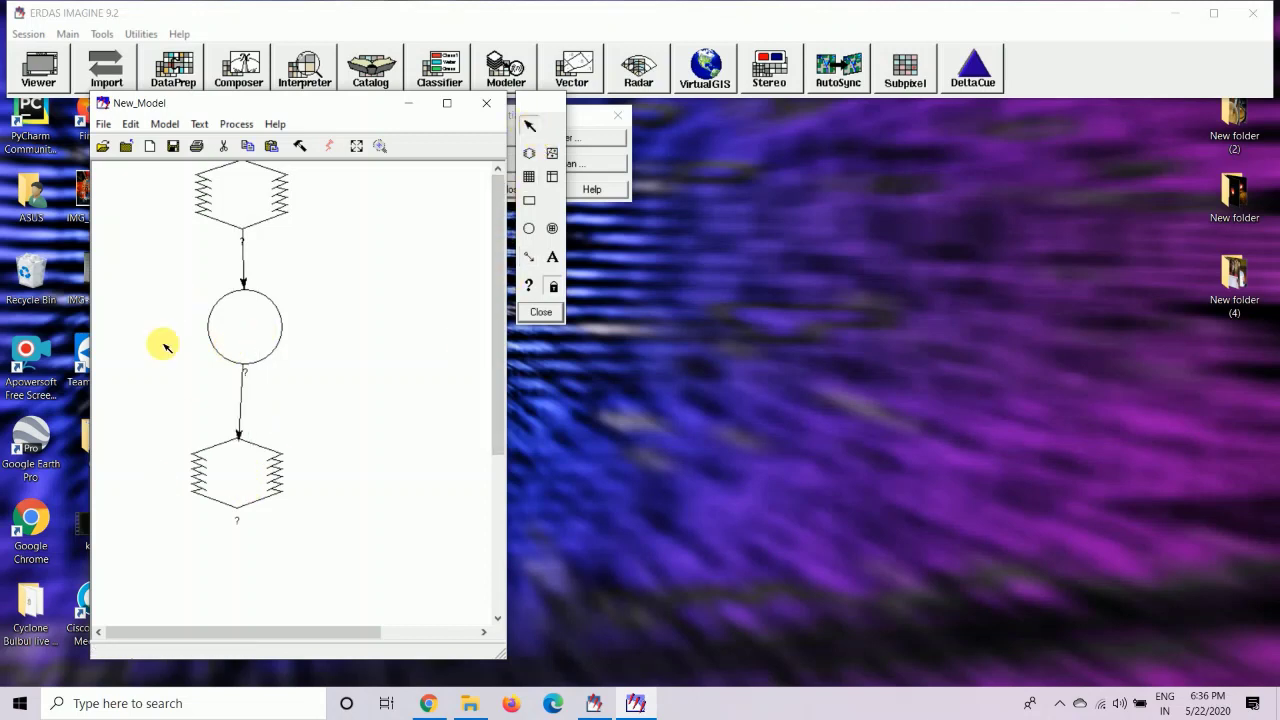
click(240, 196)
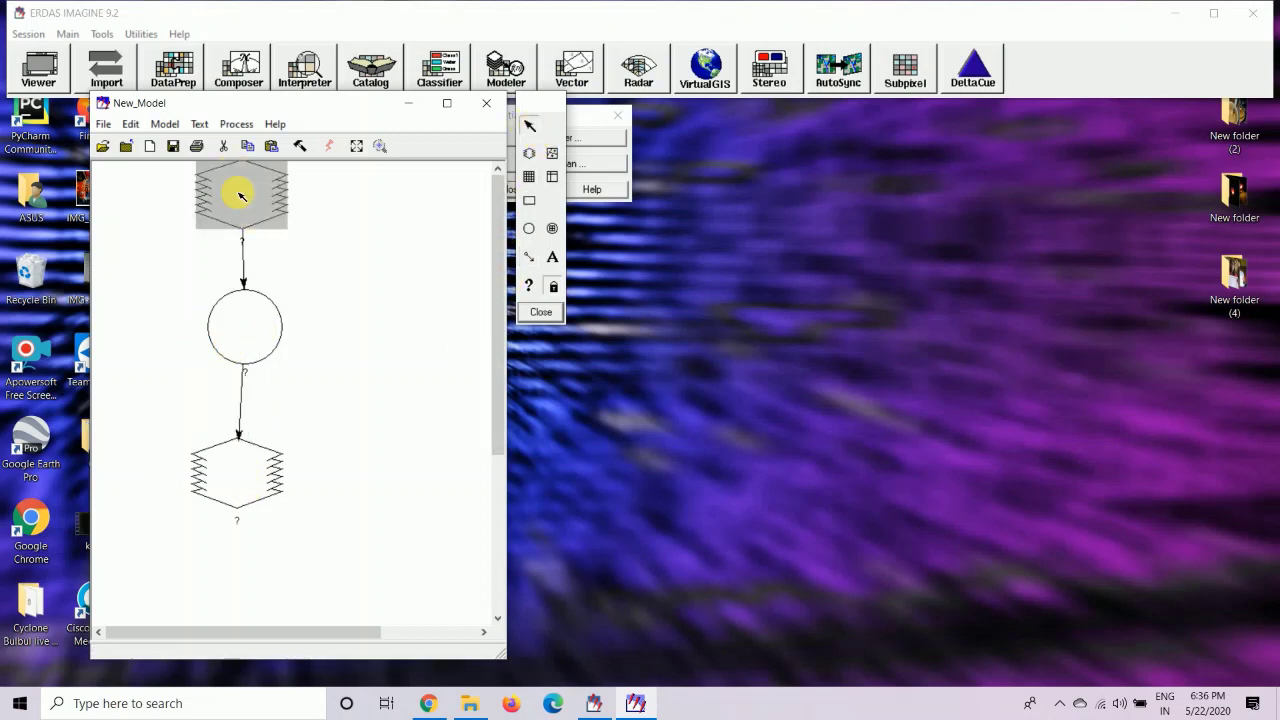
drag(240, 196, 240, 211)
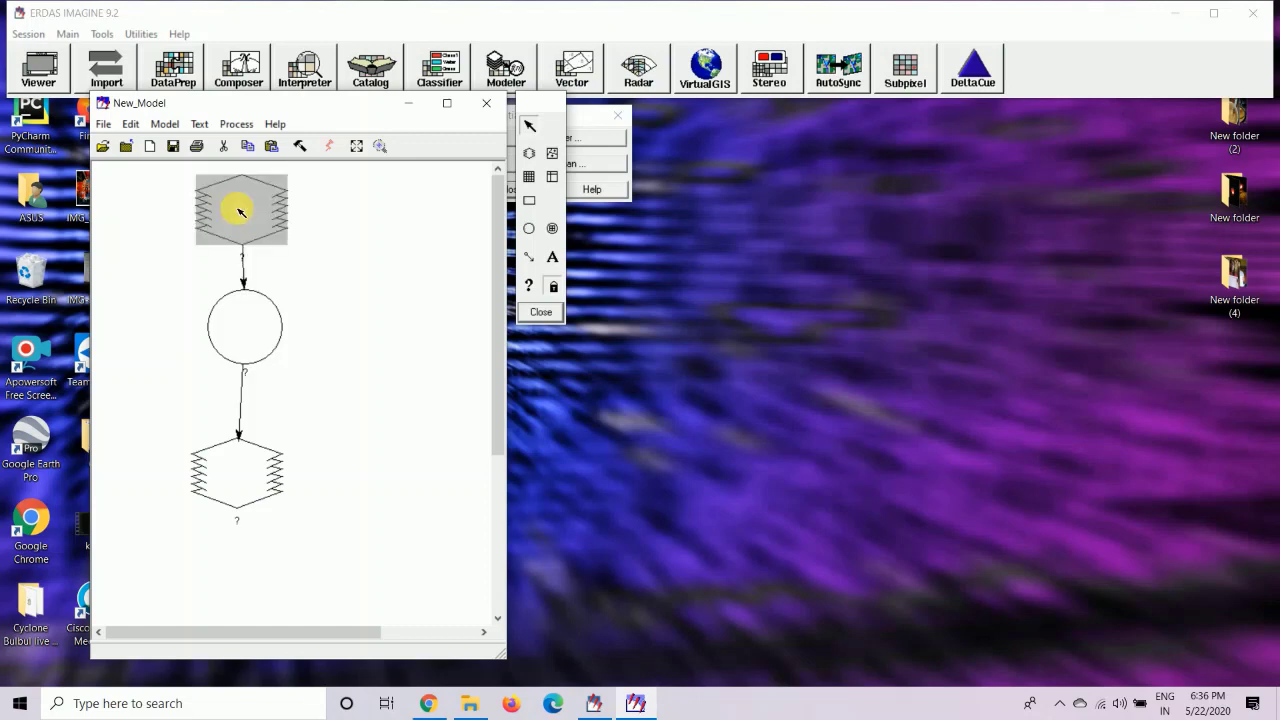
Assign mosaic_01nov.img from the 01nov folder under SENTINEL to the upper raster object as the model input
double_click(251, 217)
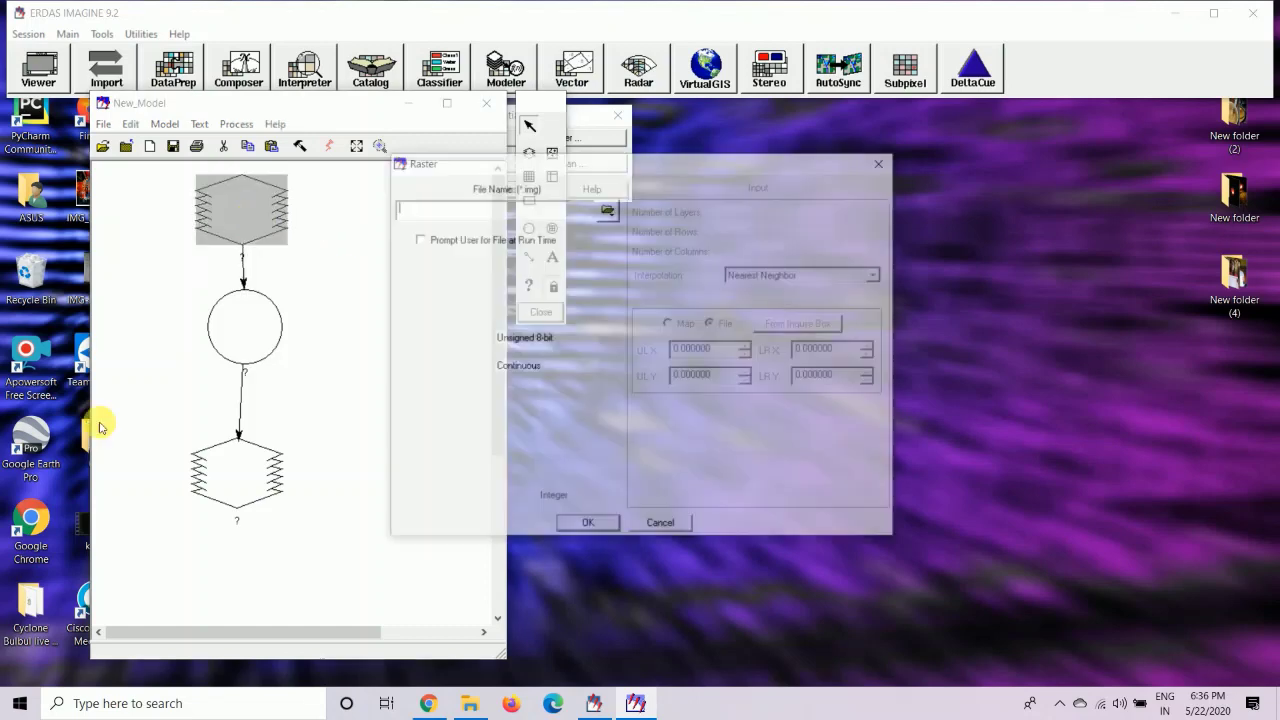
click(608, 209)
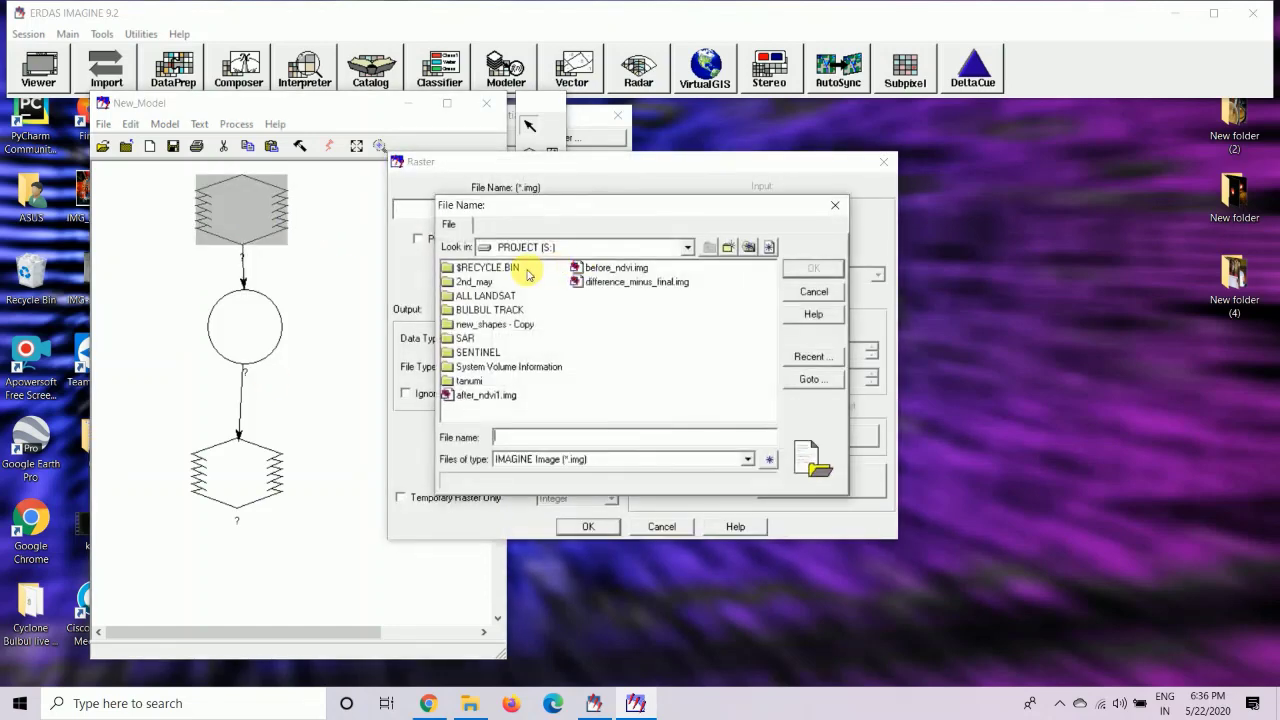
double_click(477, 352)
click(480, 268)
double_click(480, 268)
double_click(471, 266)
click(460, 267)
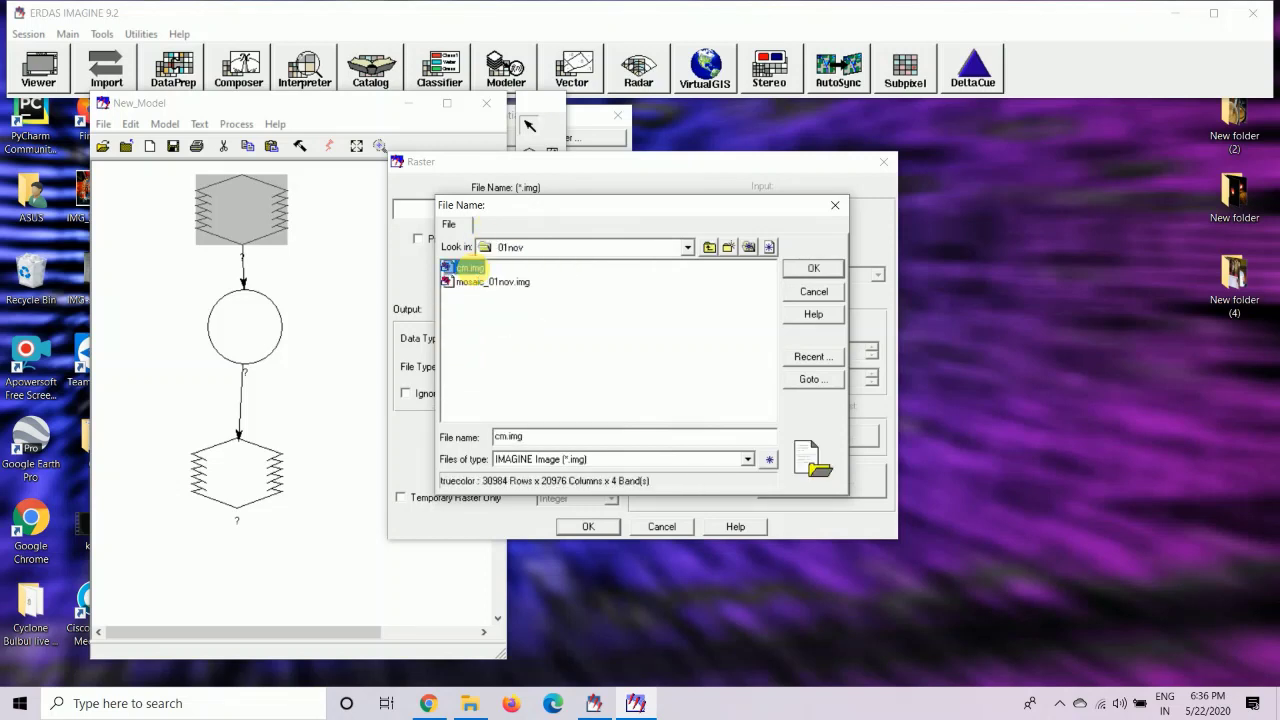
click(493, 282)
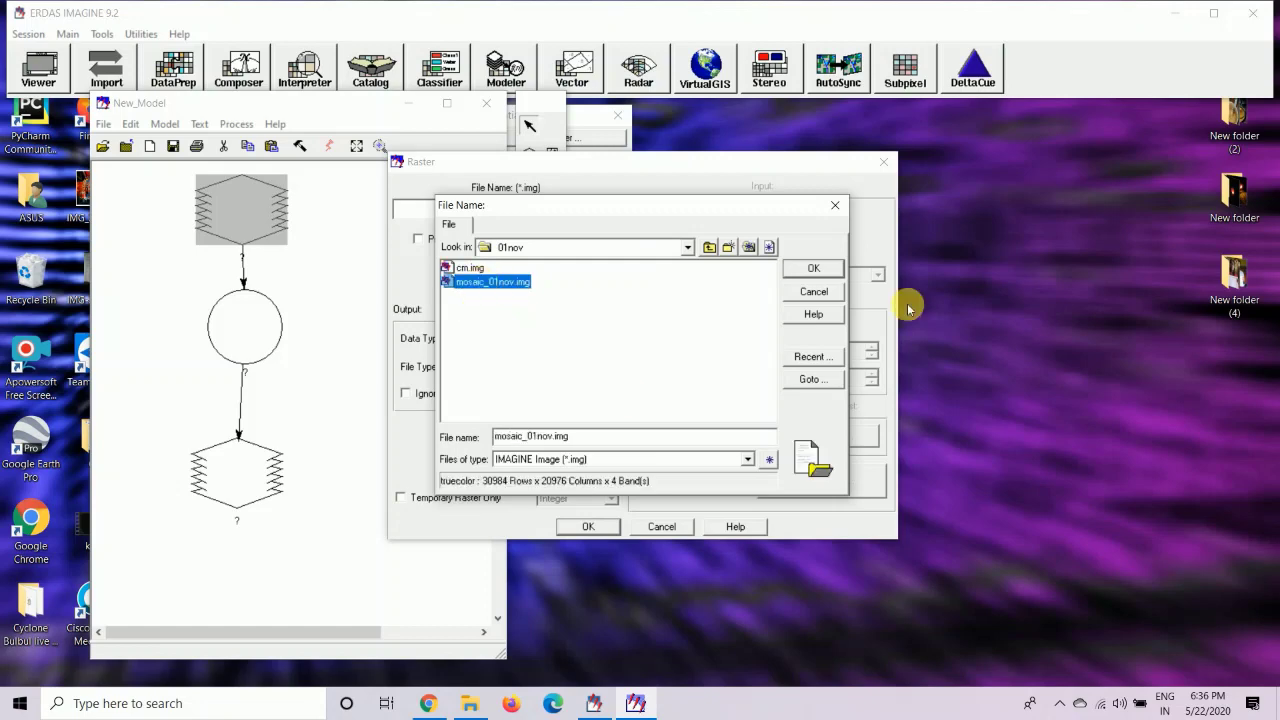
click(813, 268)
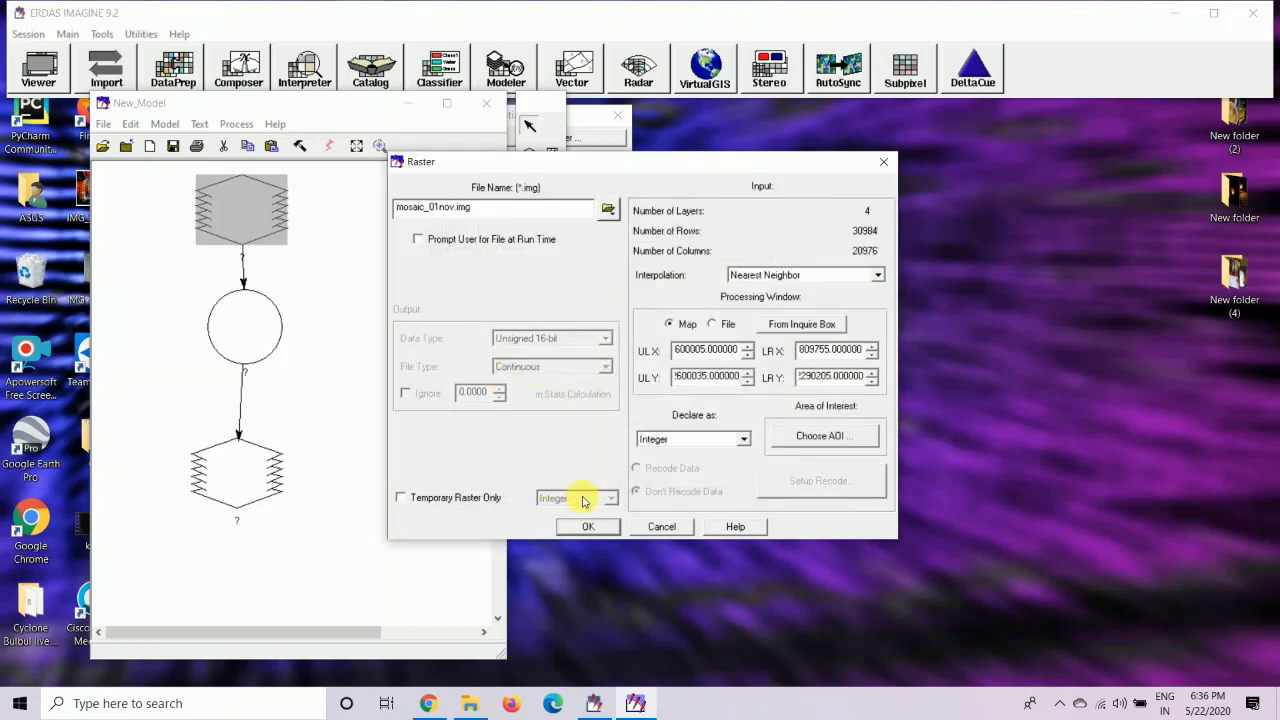
click(578, 529)
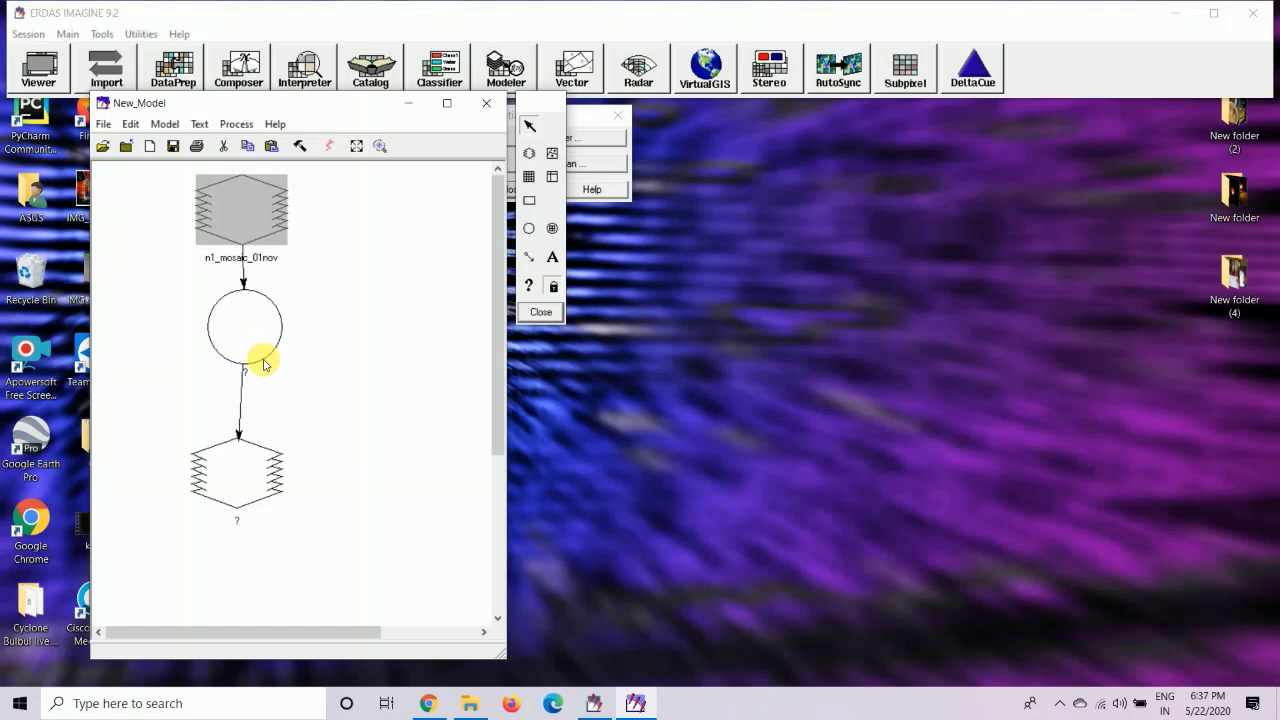
Open the function's definition and insert the Conditional template EITHER <arg1> IF ( <test> ) OR <arg2> OTHERWISE
click(244, 330)
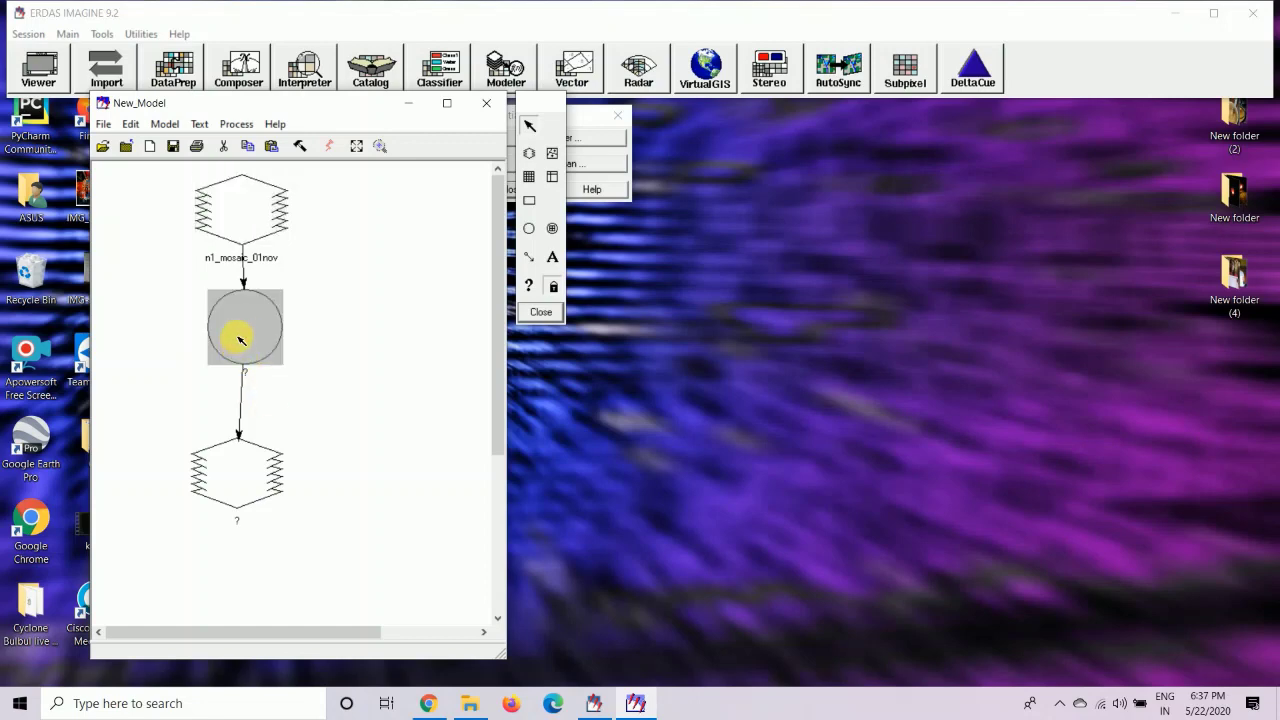
double_click(245, 333)
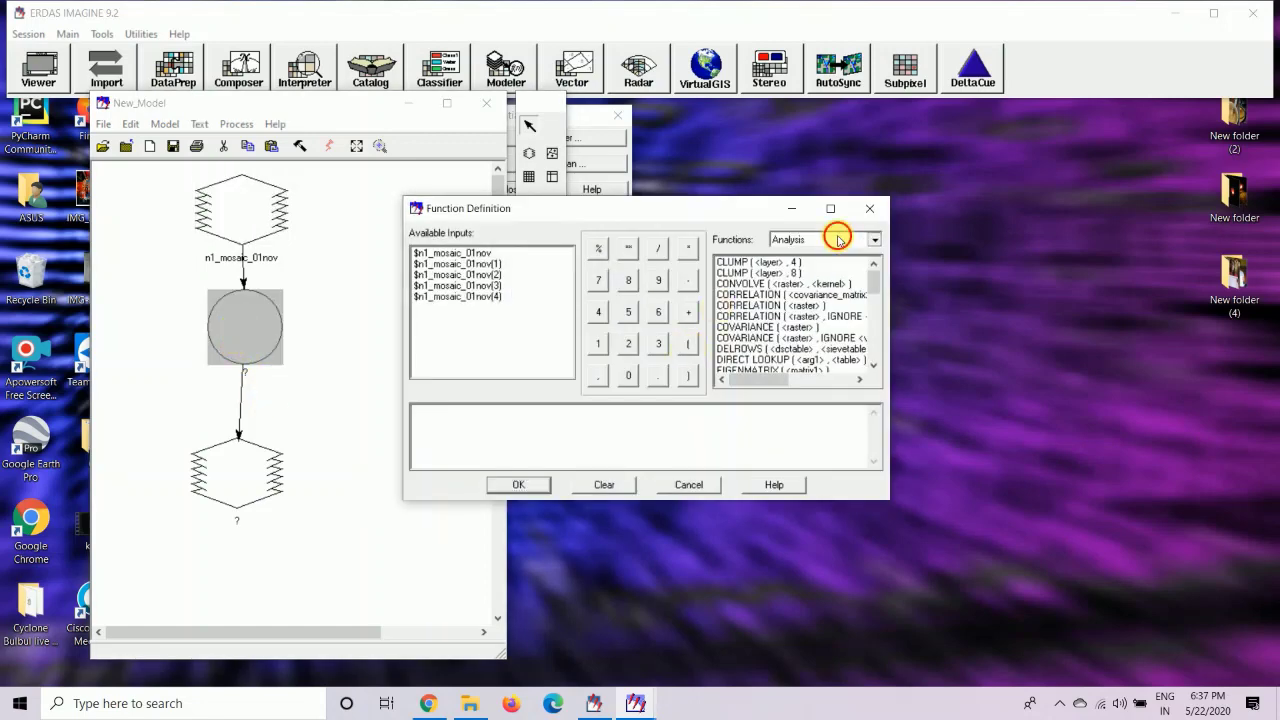
click(838, 240)
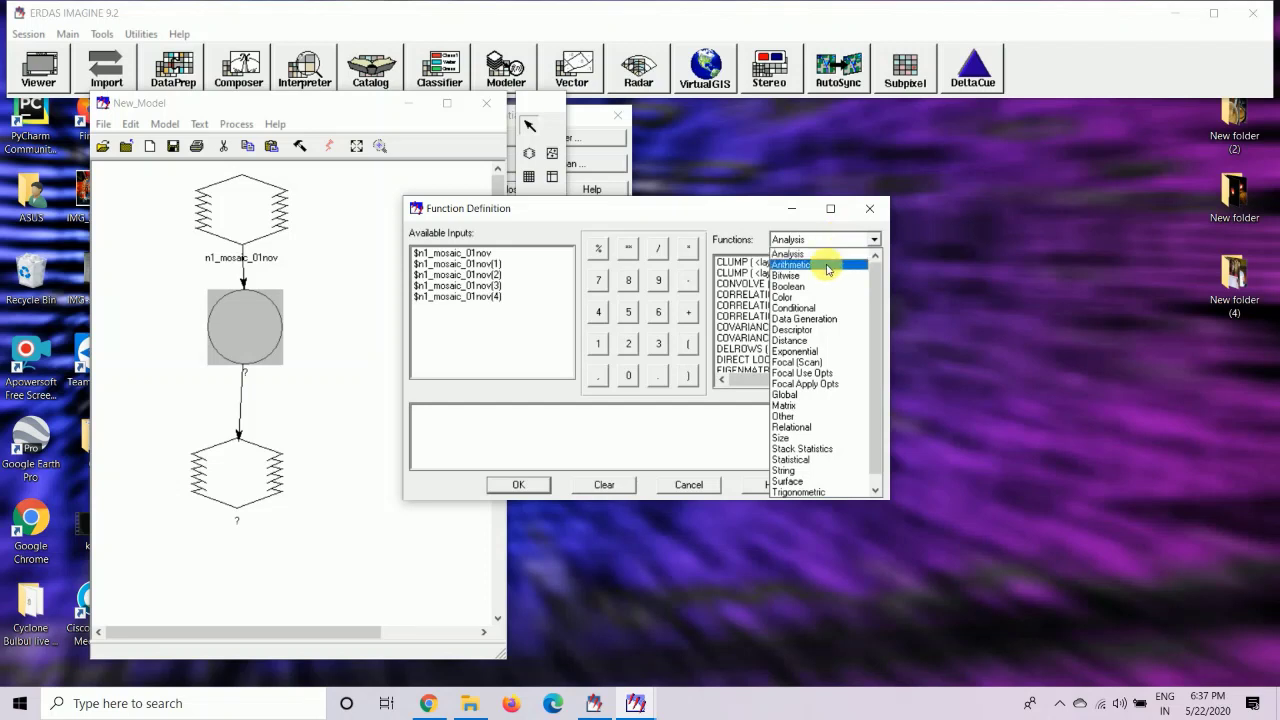
click(800, 308)
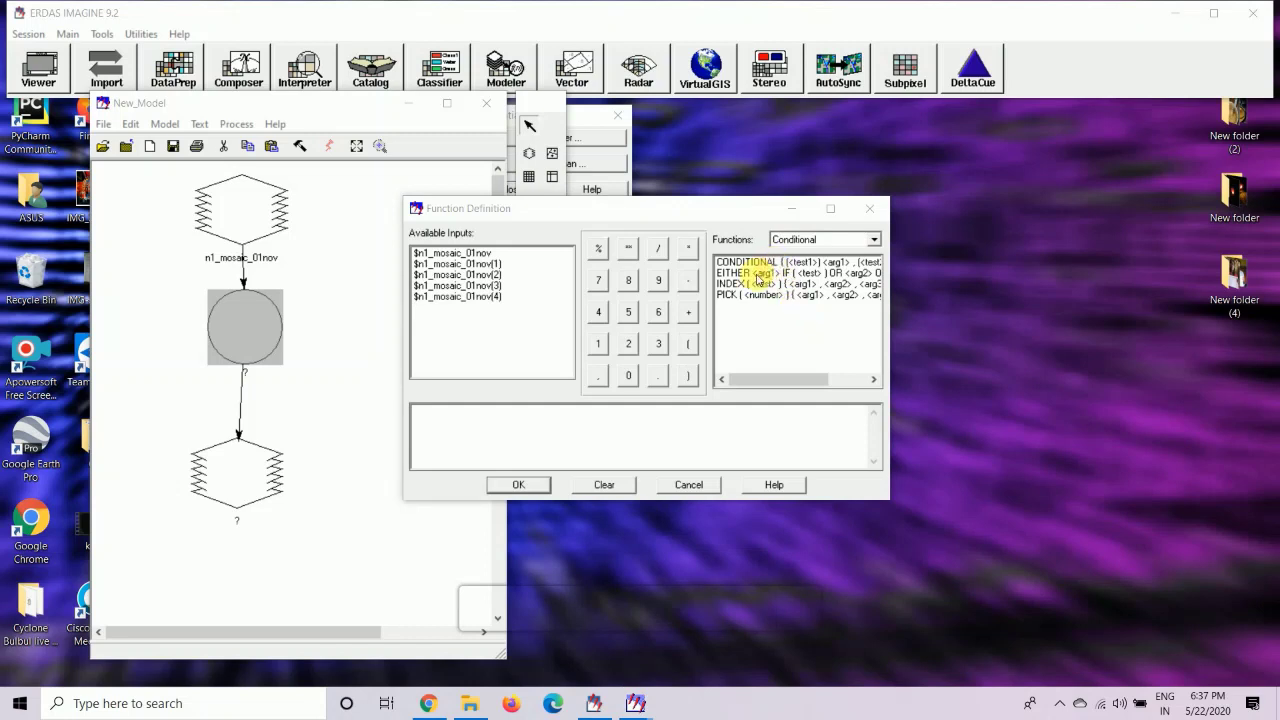
click(753, 277)
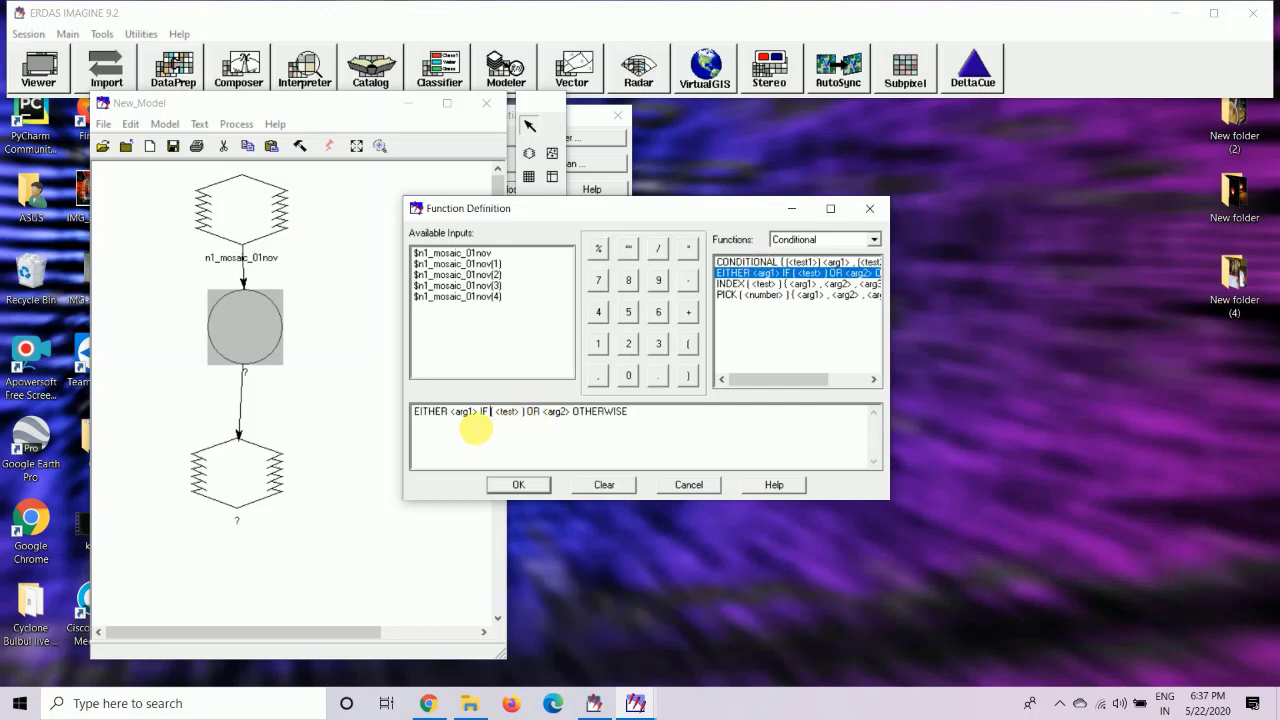
Replace the <arg1> placeholder in the EITHER expression with 0
double_click(464, 412)
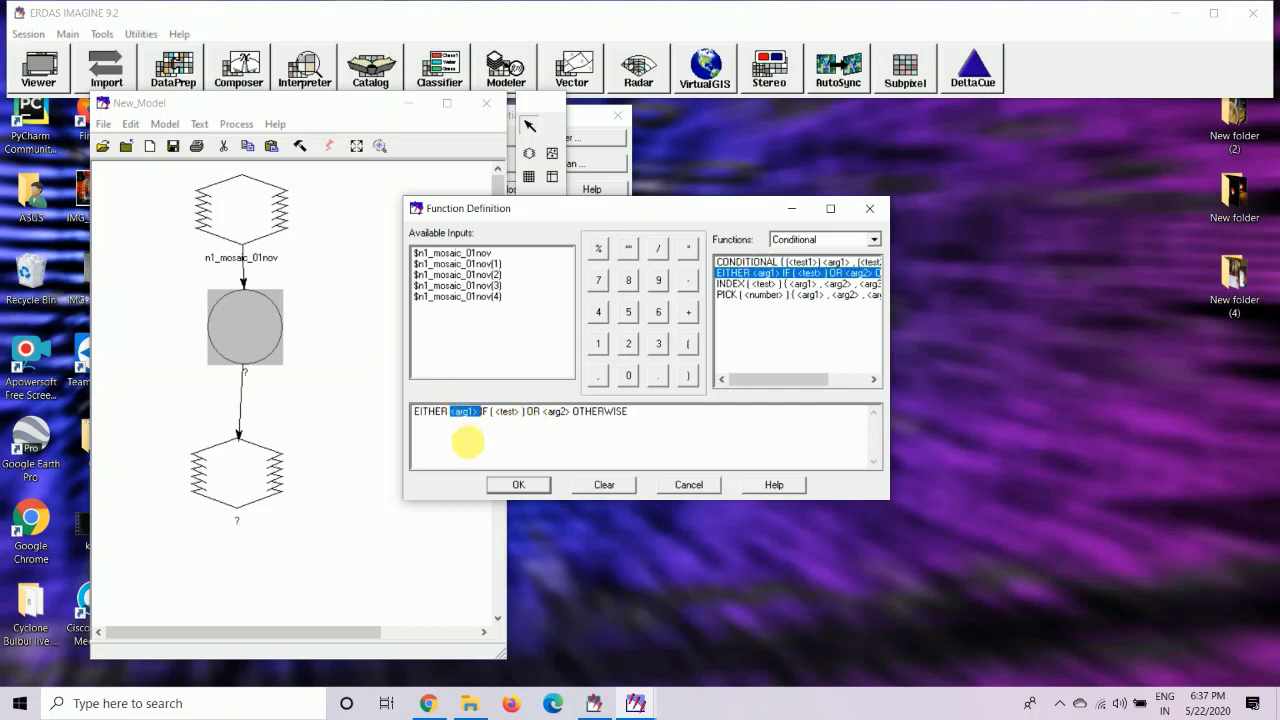
click(461, 412)
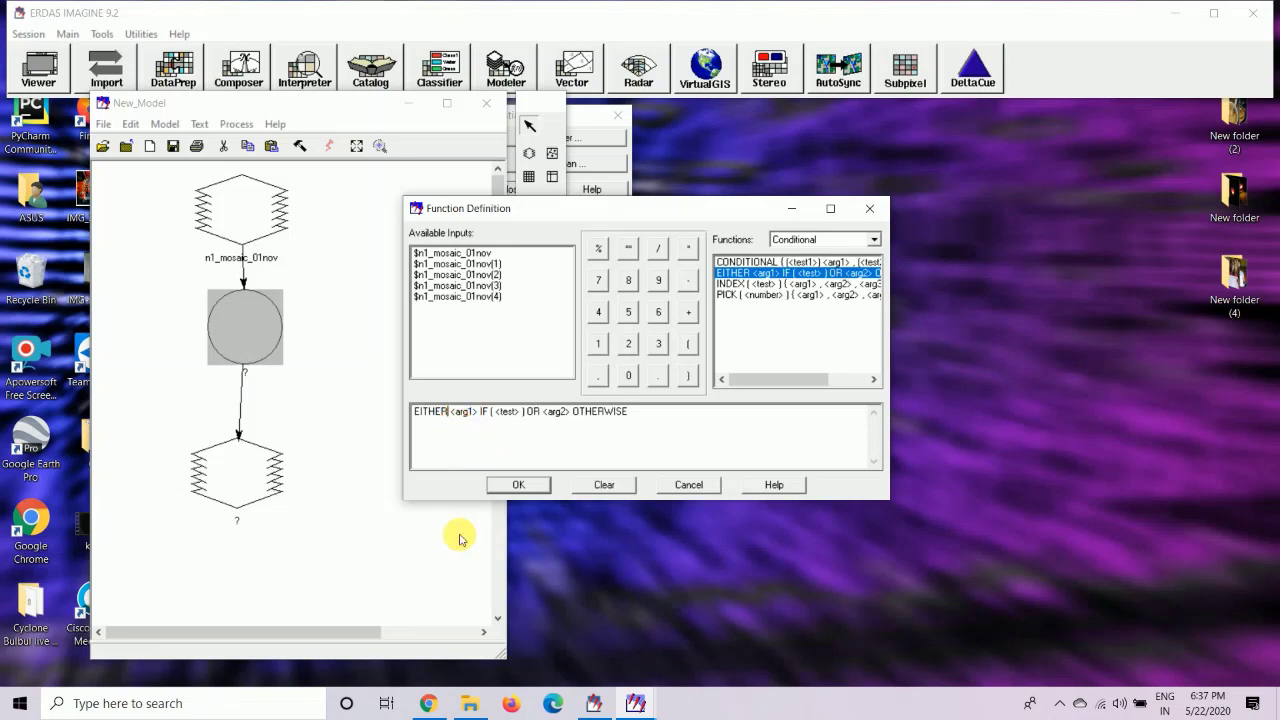
text(0)
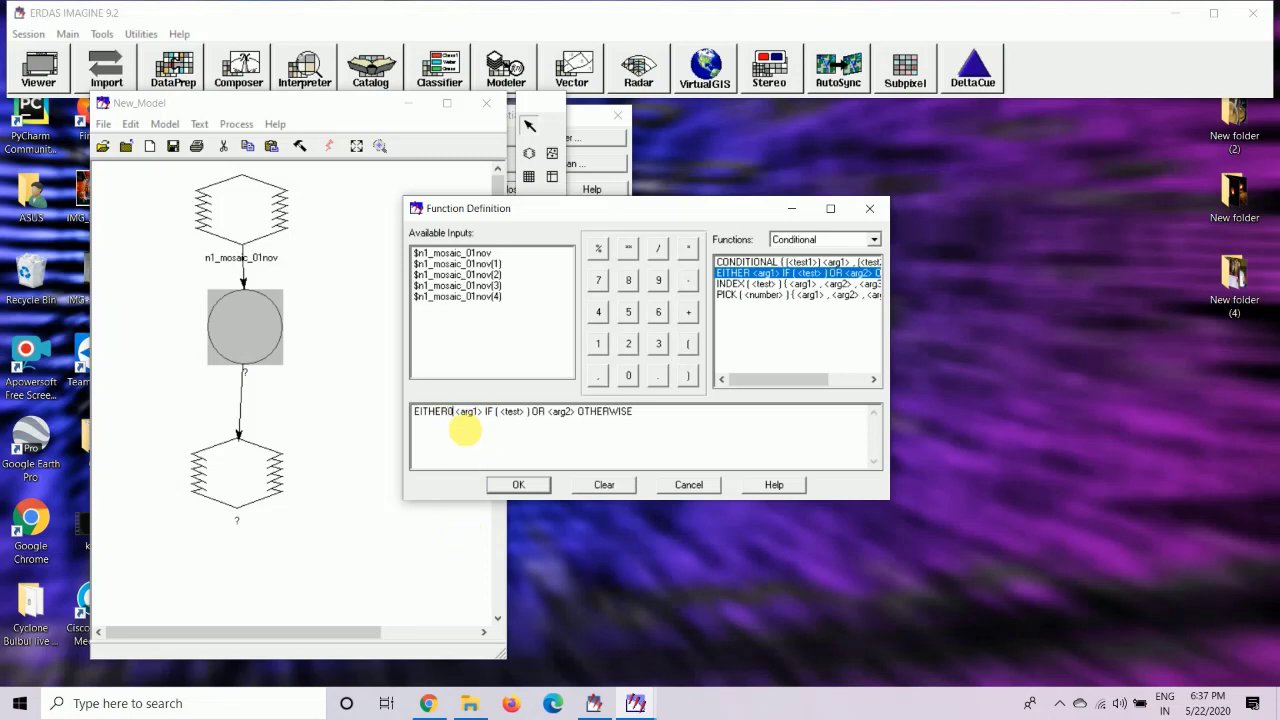
click(495, 419)
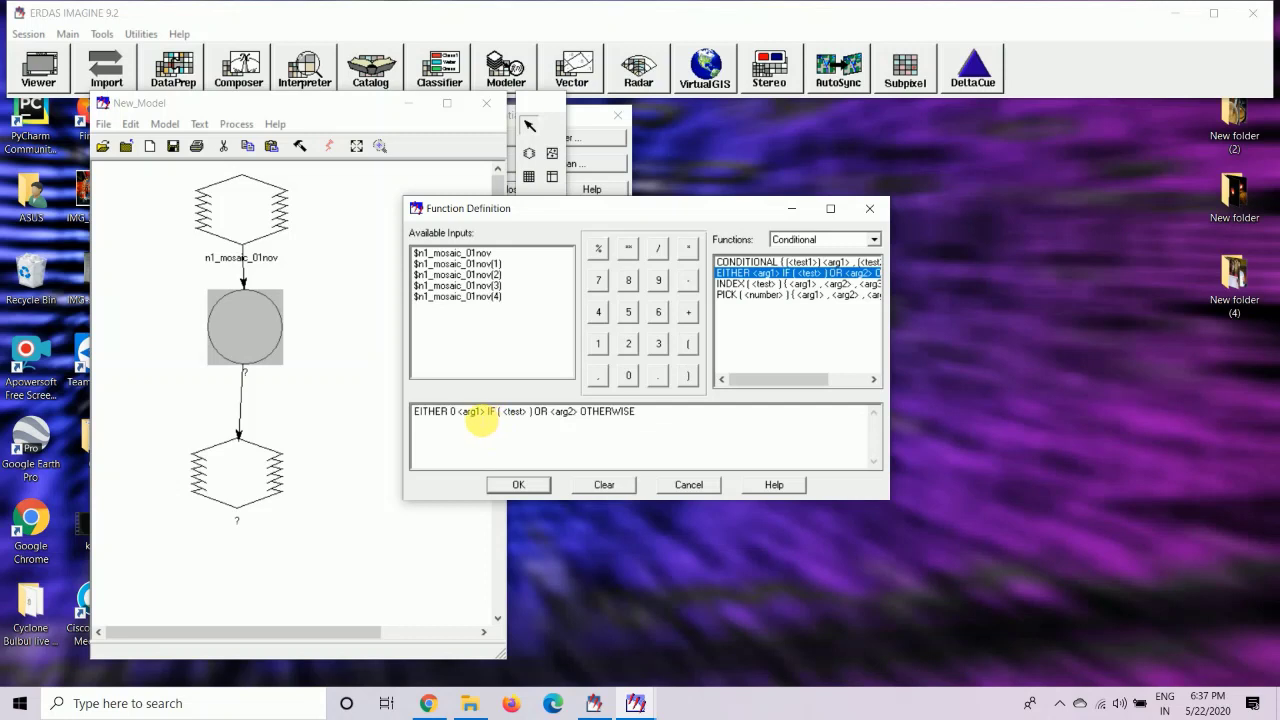
key(Delete)
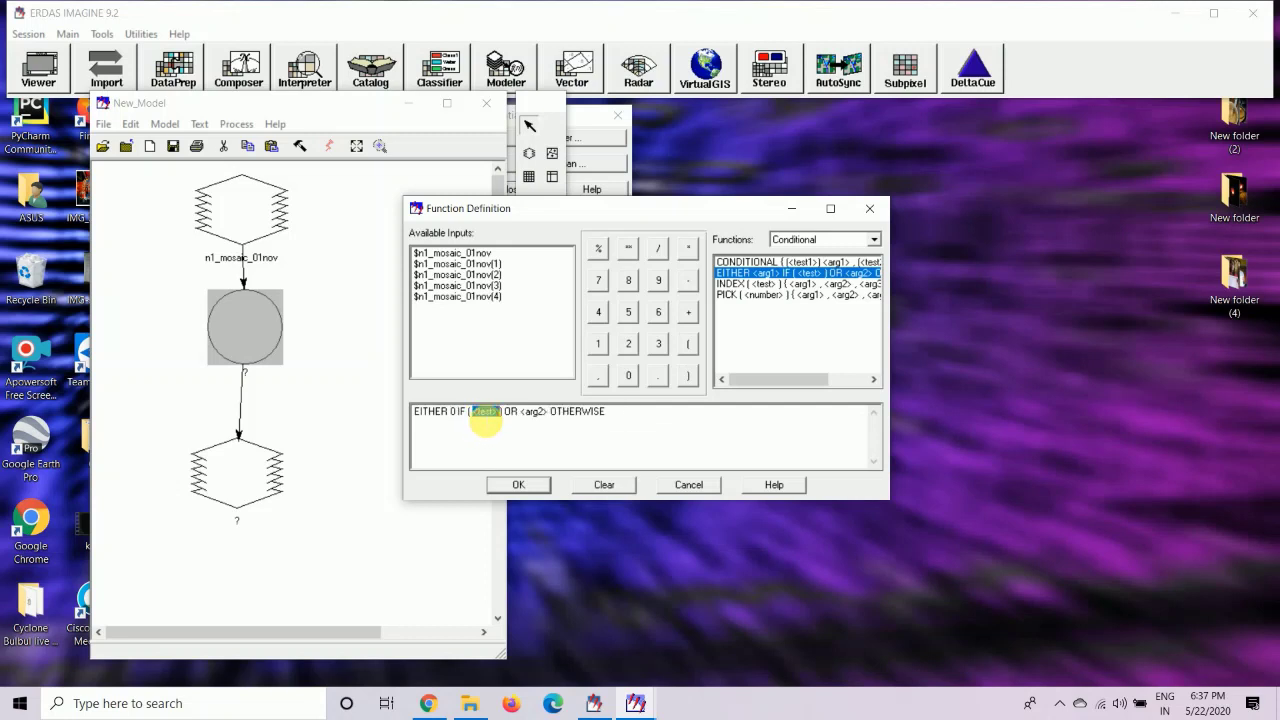
Replace the <test> placeholder with the condition $n1_mosaic_01nov(1)>1200
key(Delete)
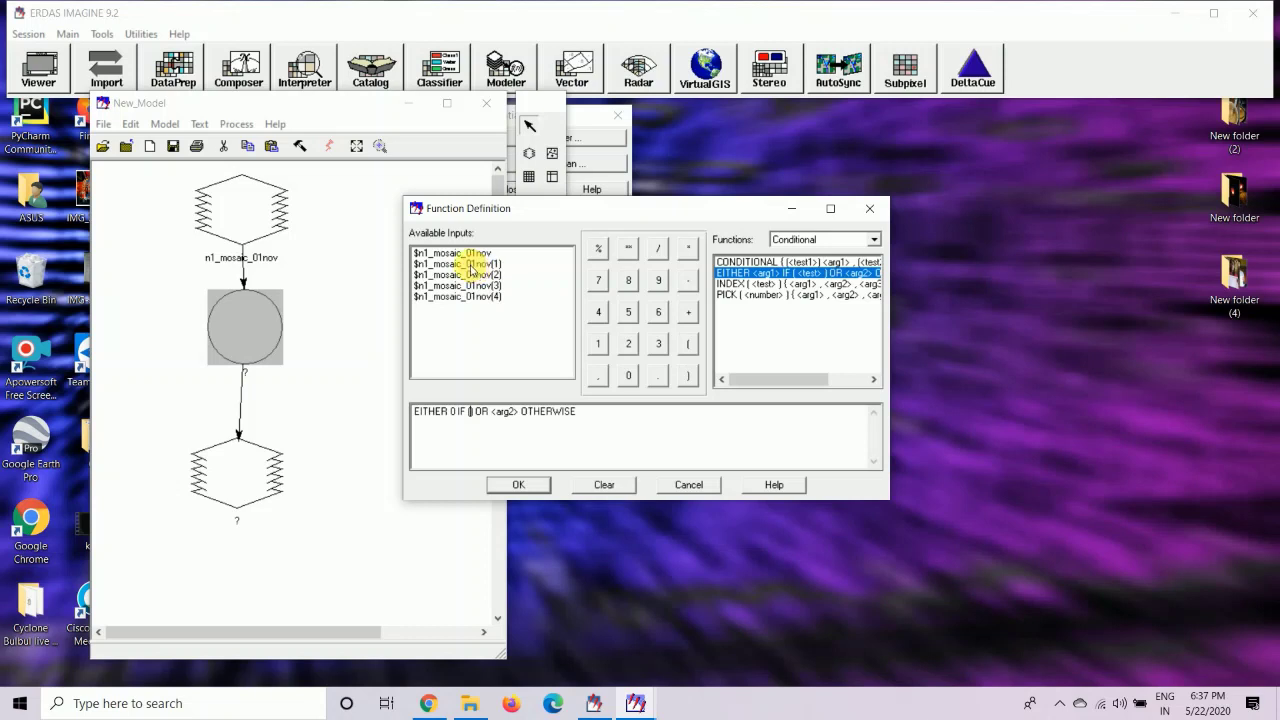
click(468, 264)
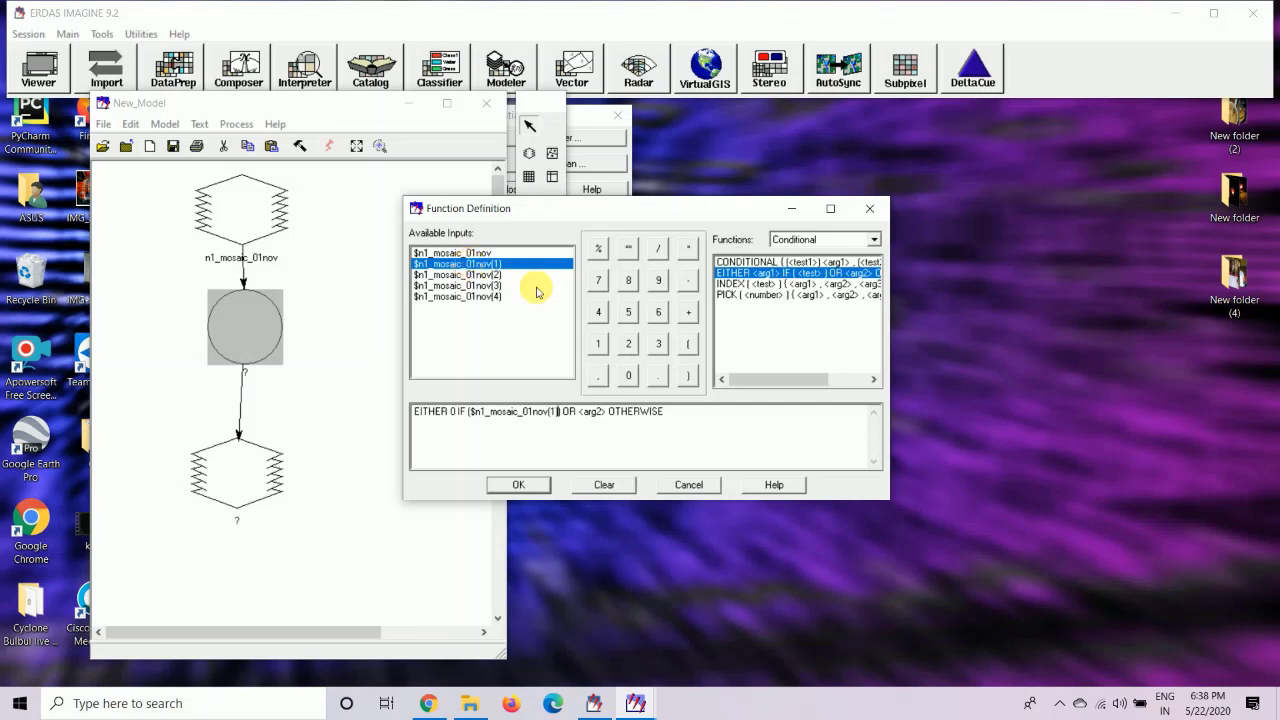
text(>)
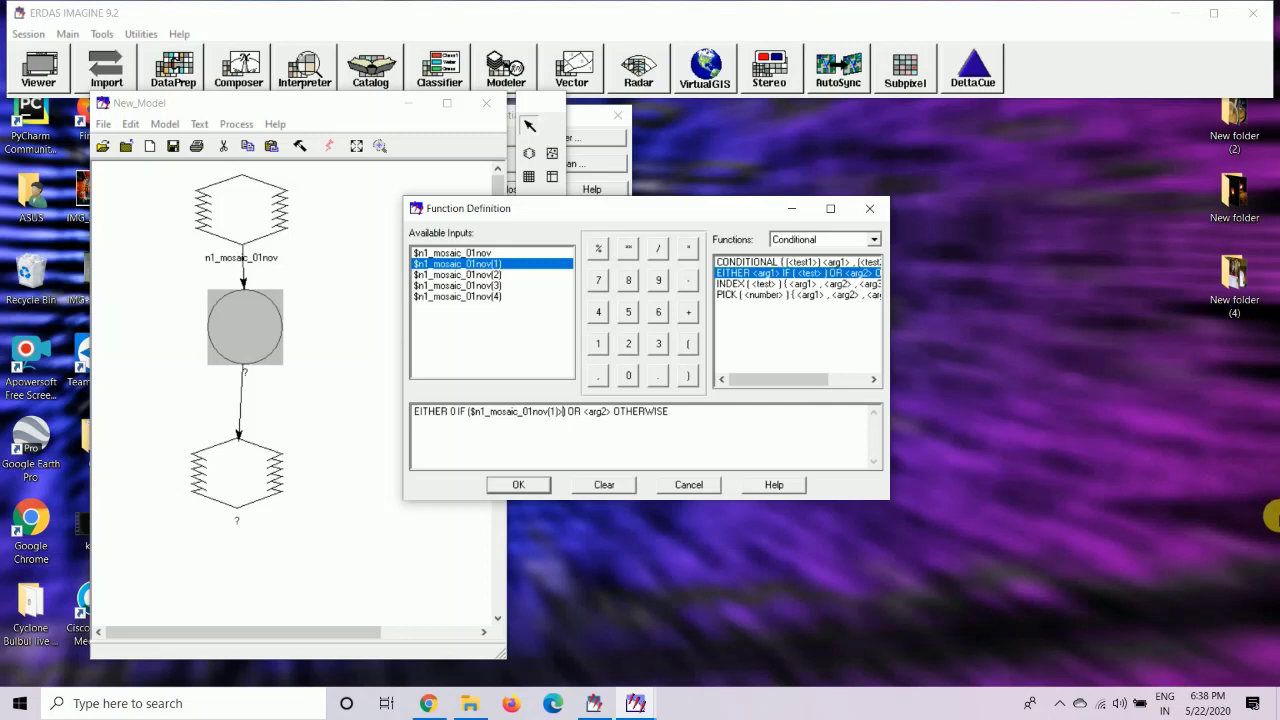
text(1200)
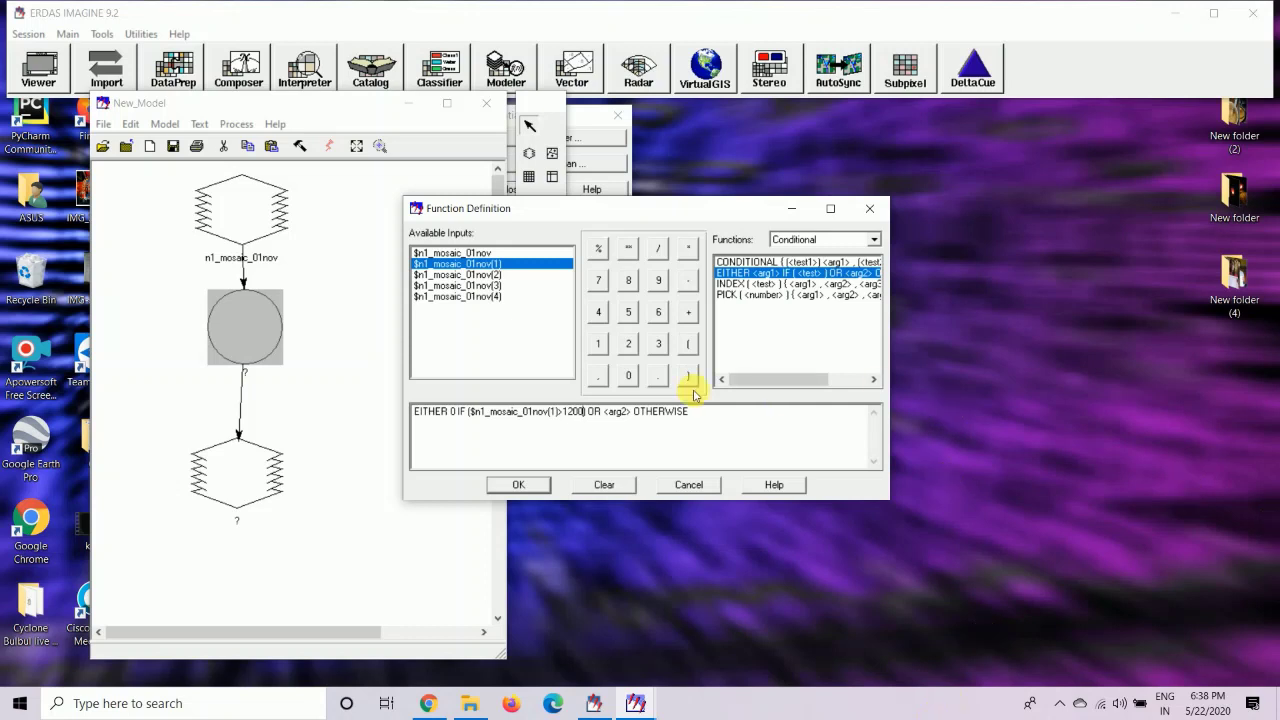
Replace the <arg2> placeholder with the whole raster $n1_mosaic_01nov, check the expression and accept the function definition
double_click(617, 411)
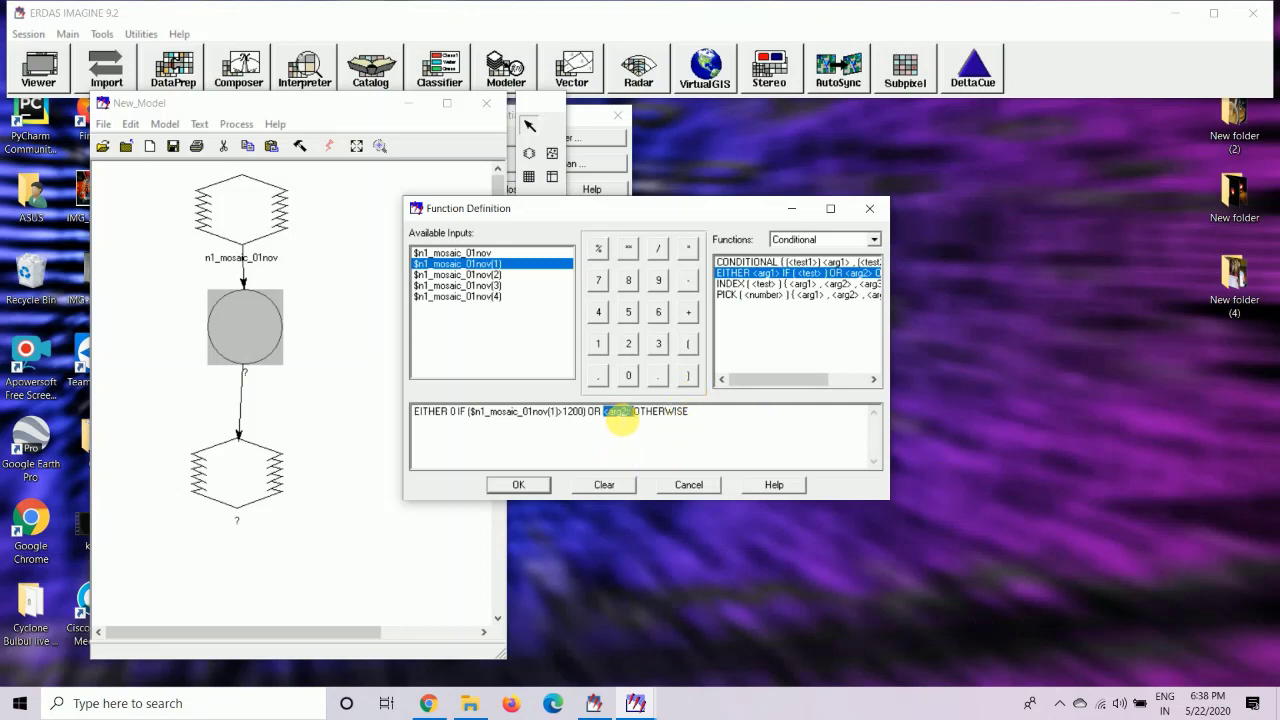
key(Delete)
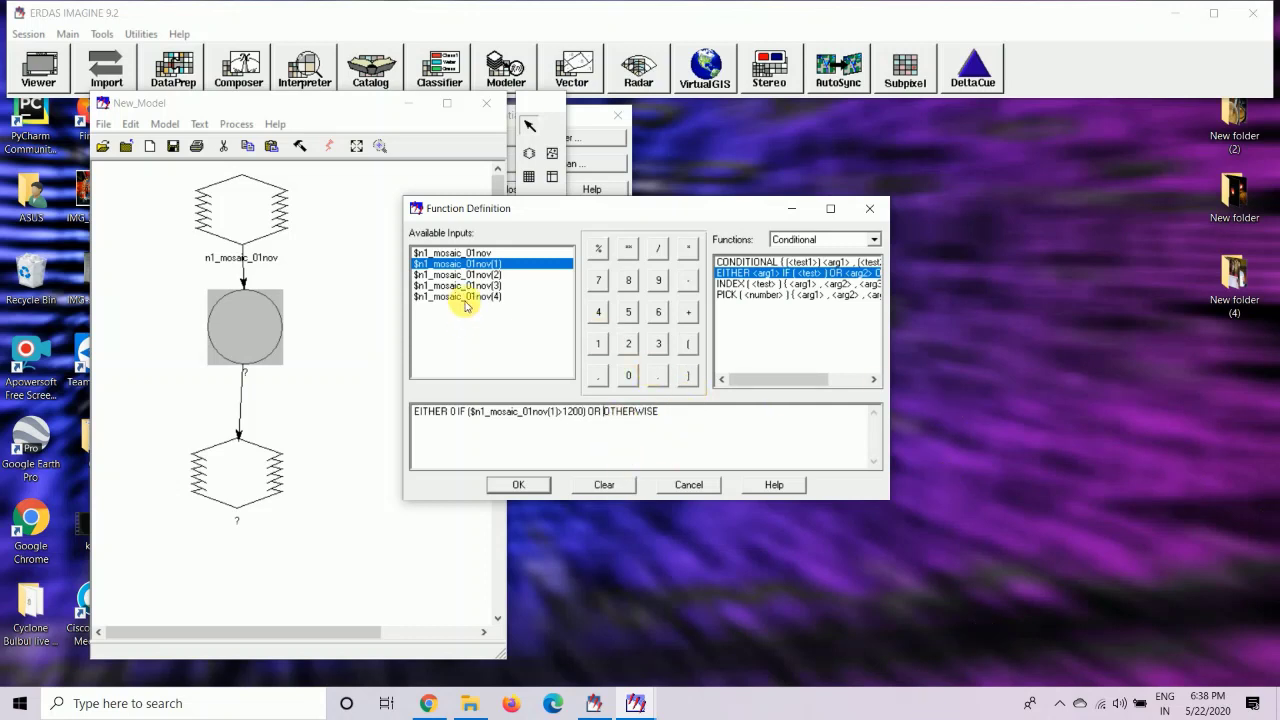
click(479, 253)
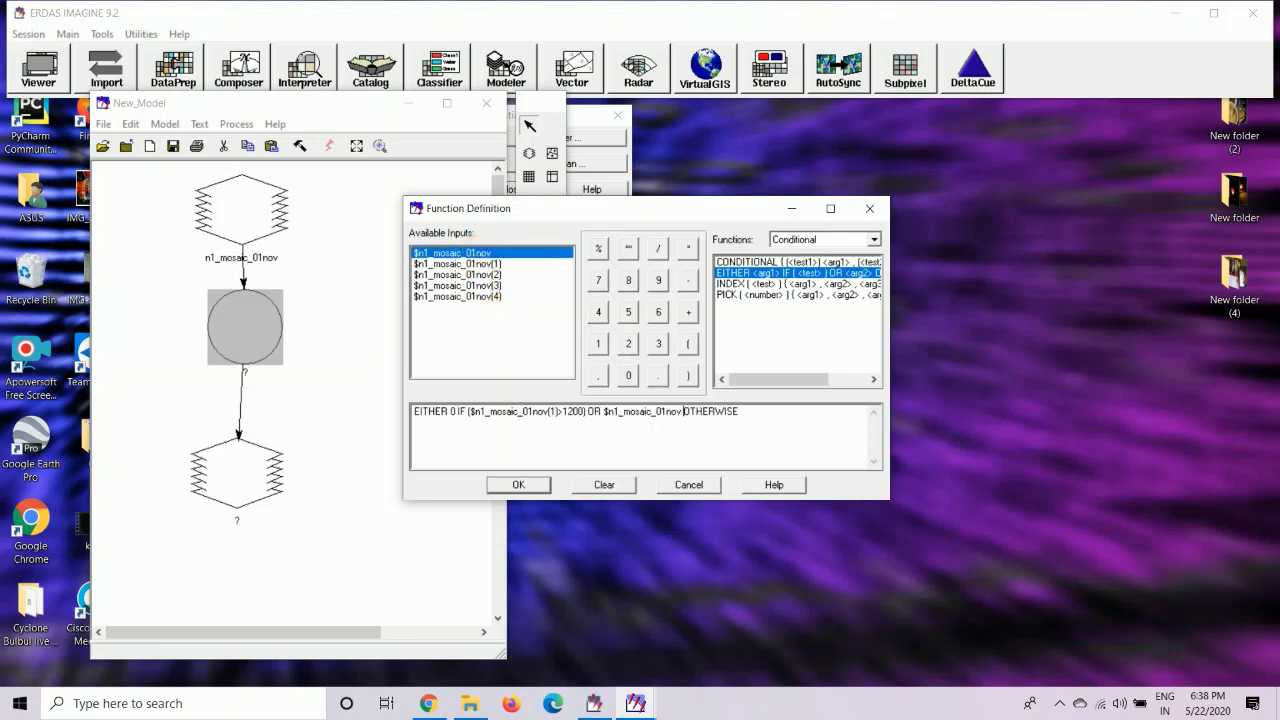
click(517, 411)
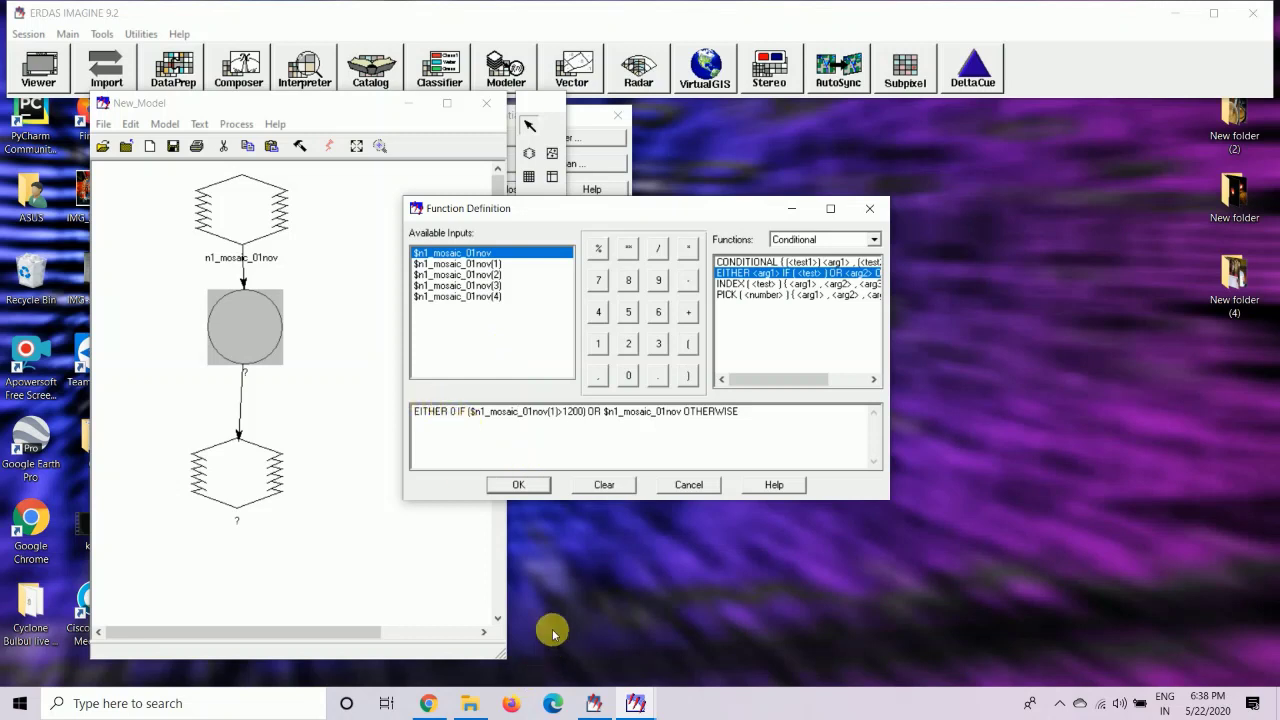
click(427, 411)
click(466, 413)
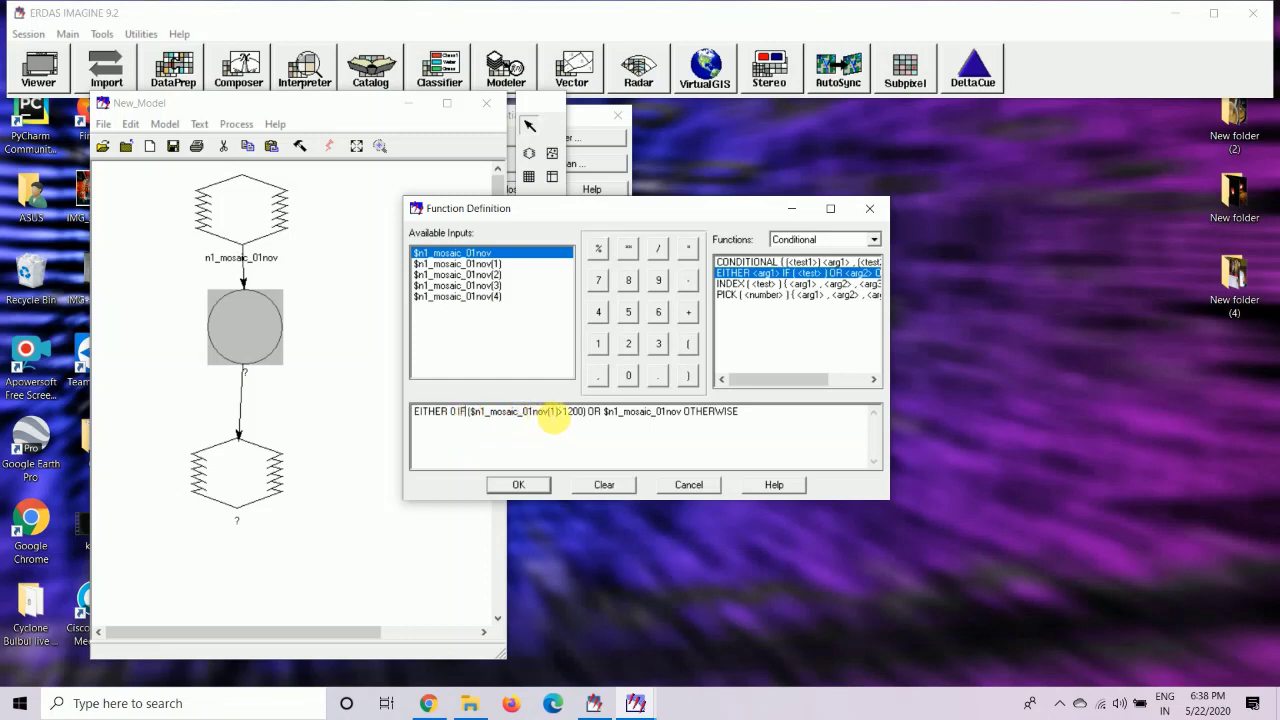
double_click(573, 412)
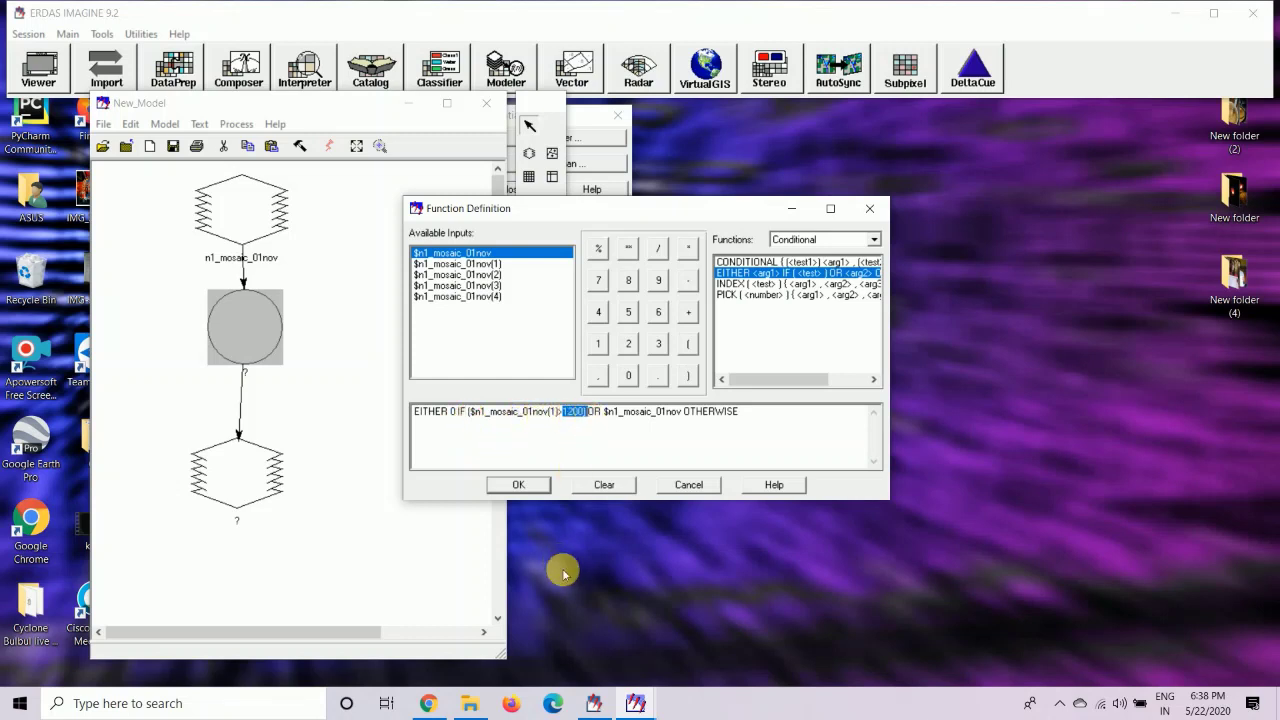
click(598, 445)
drag(604, 412, 655, 414)
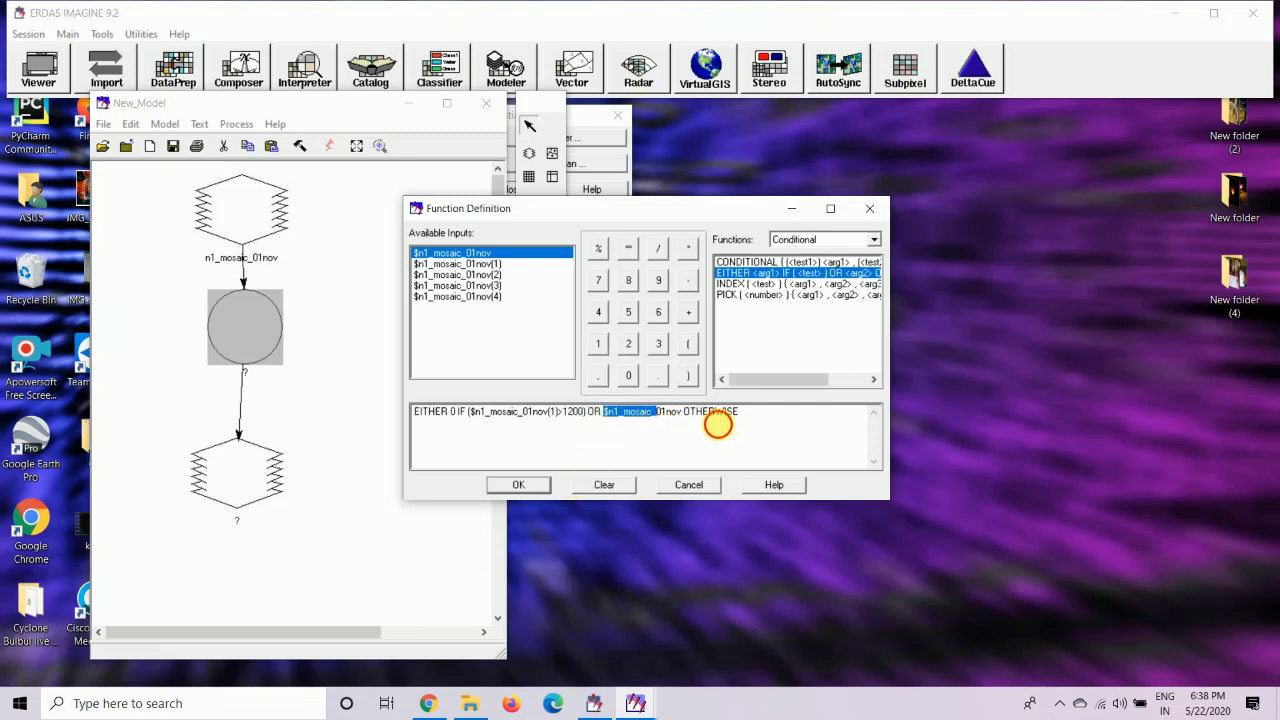
click(538, 483)
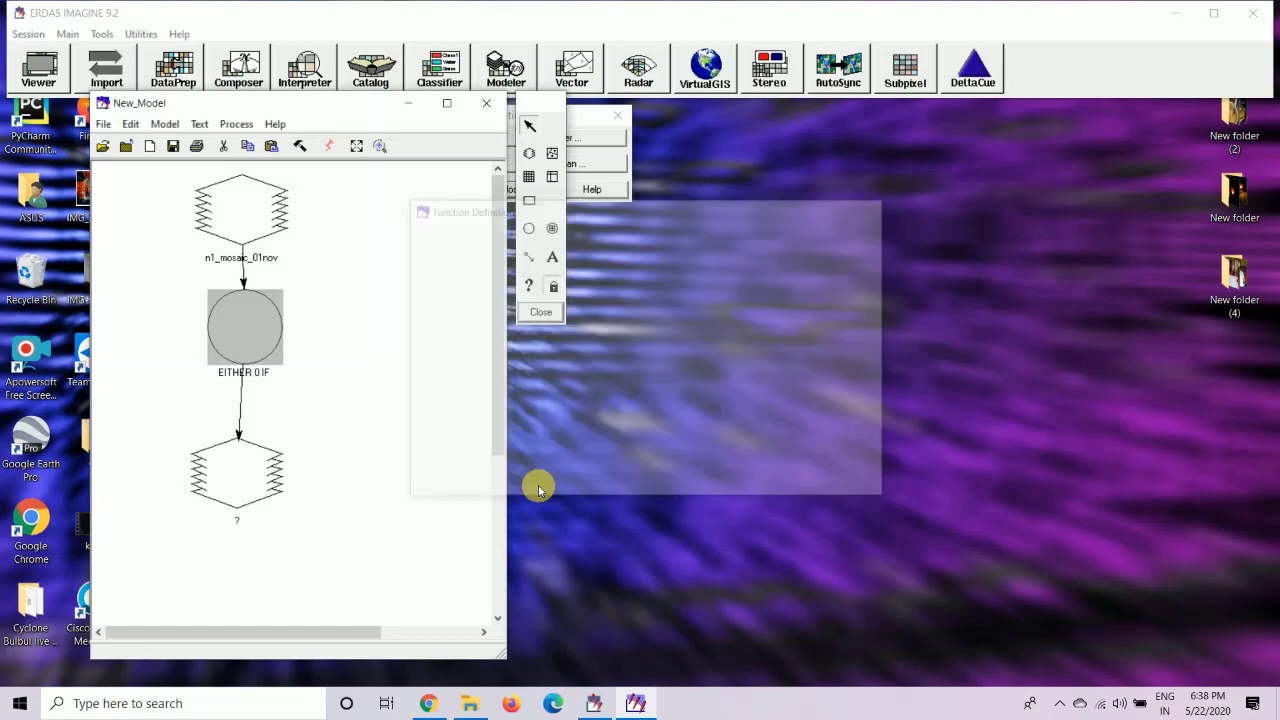
Open the output raster's settings and name its file cloud.img in the 01nov folder
double_click(248, 452)
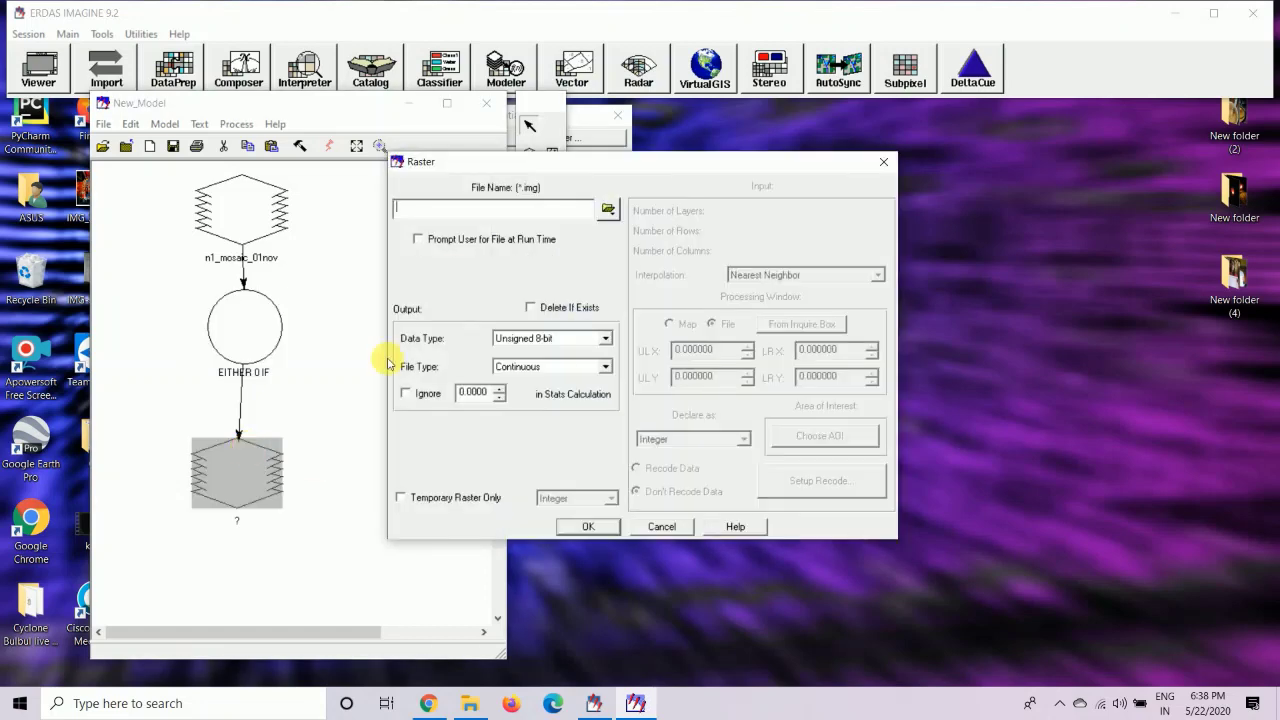
click(607, 208)
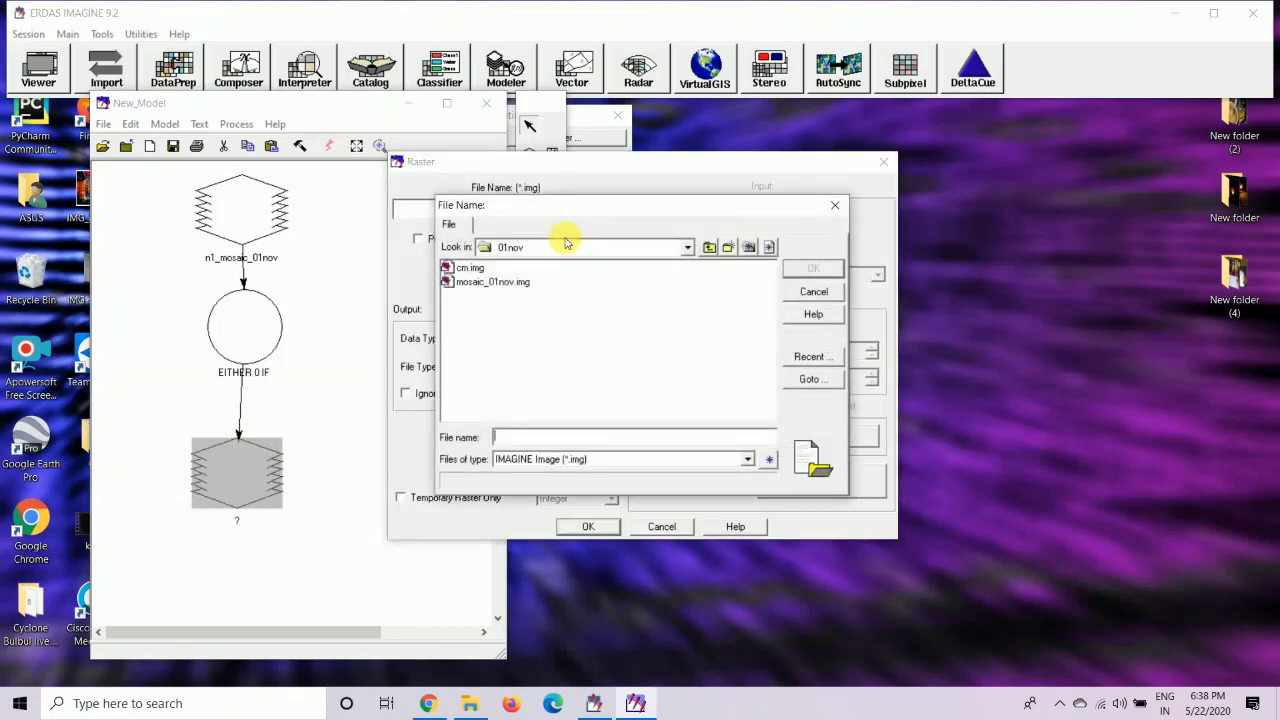
click(531, 438)
text(cloud)
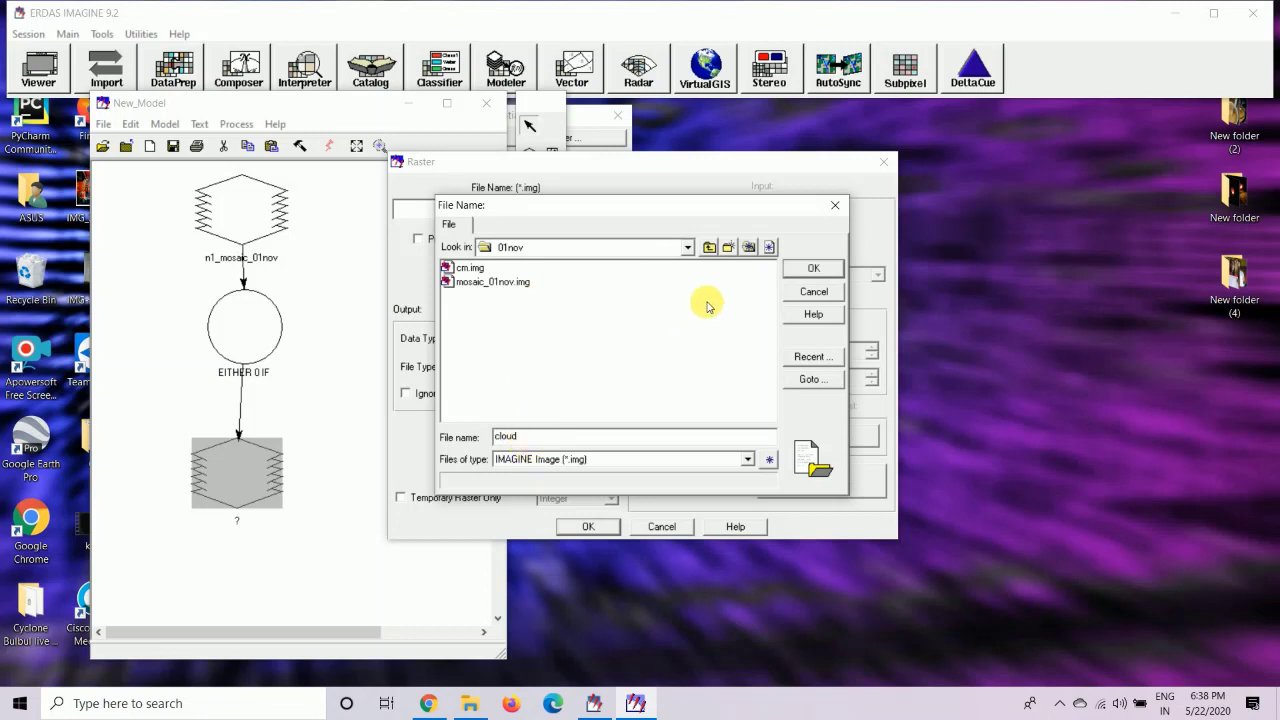
text(.img)
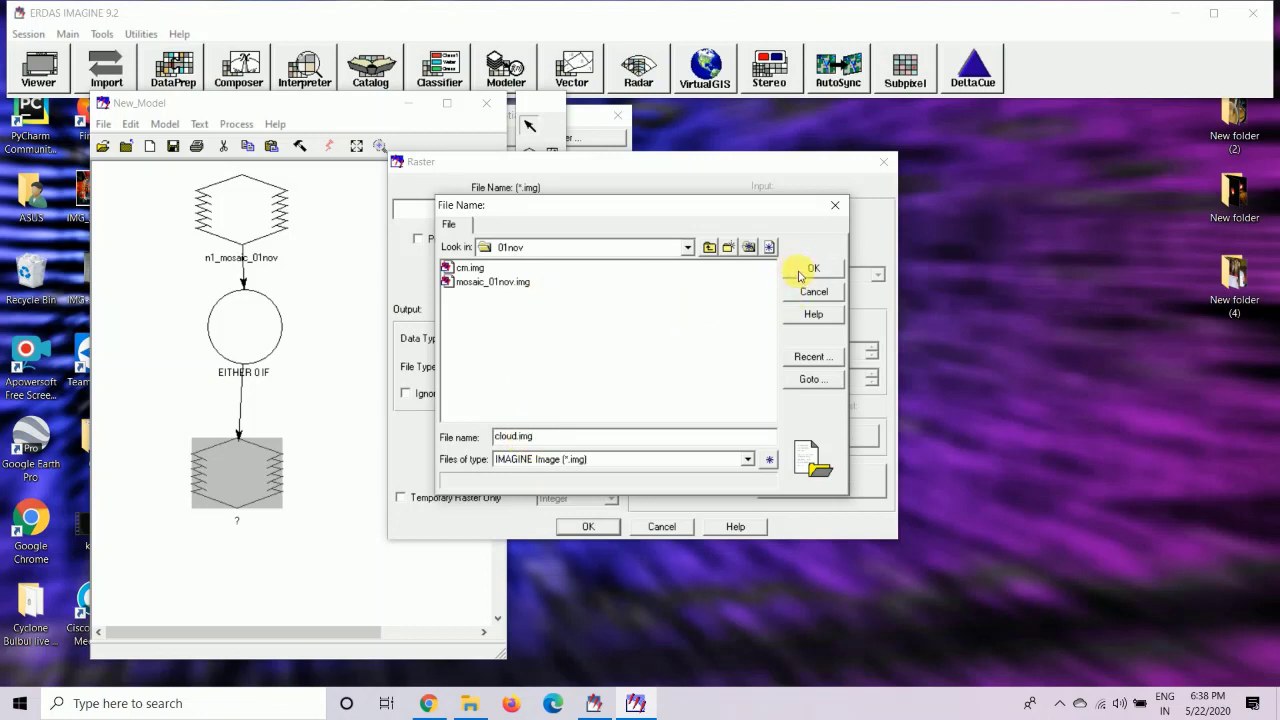
click(800, 274)
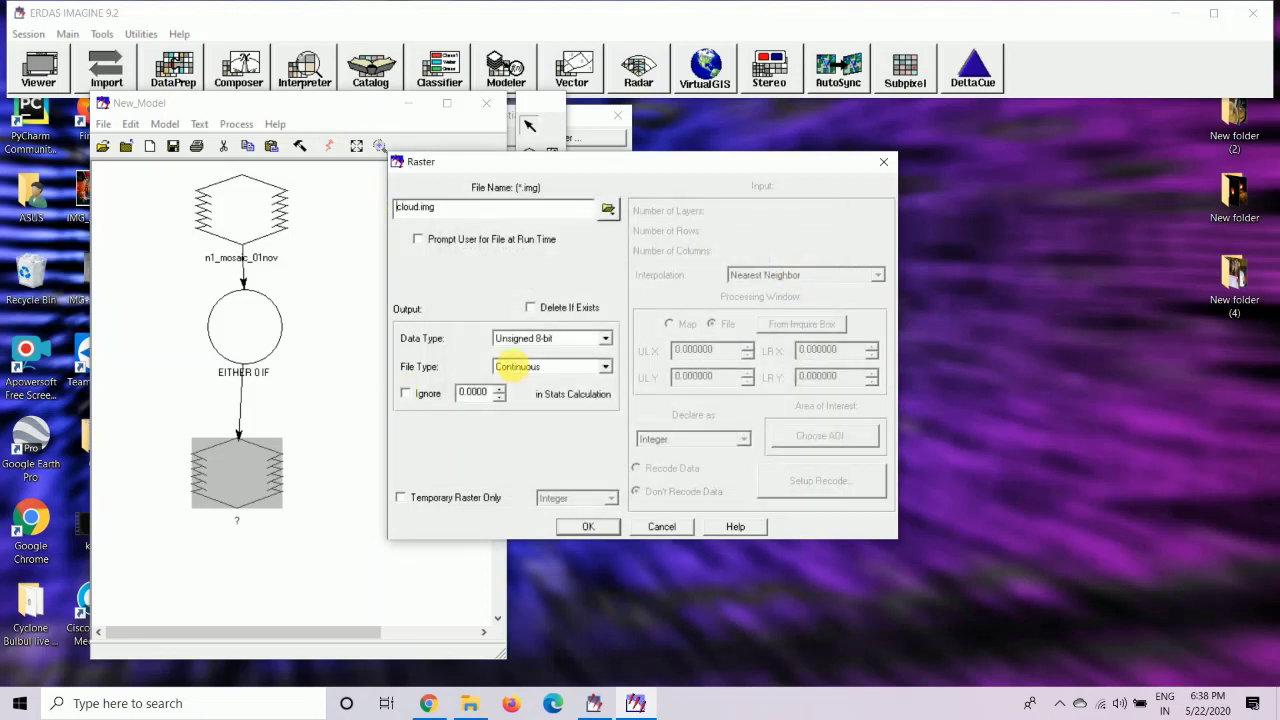
Set the output raster's data type to Float Single and accept the raster settings
click(558, 339)
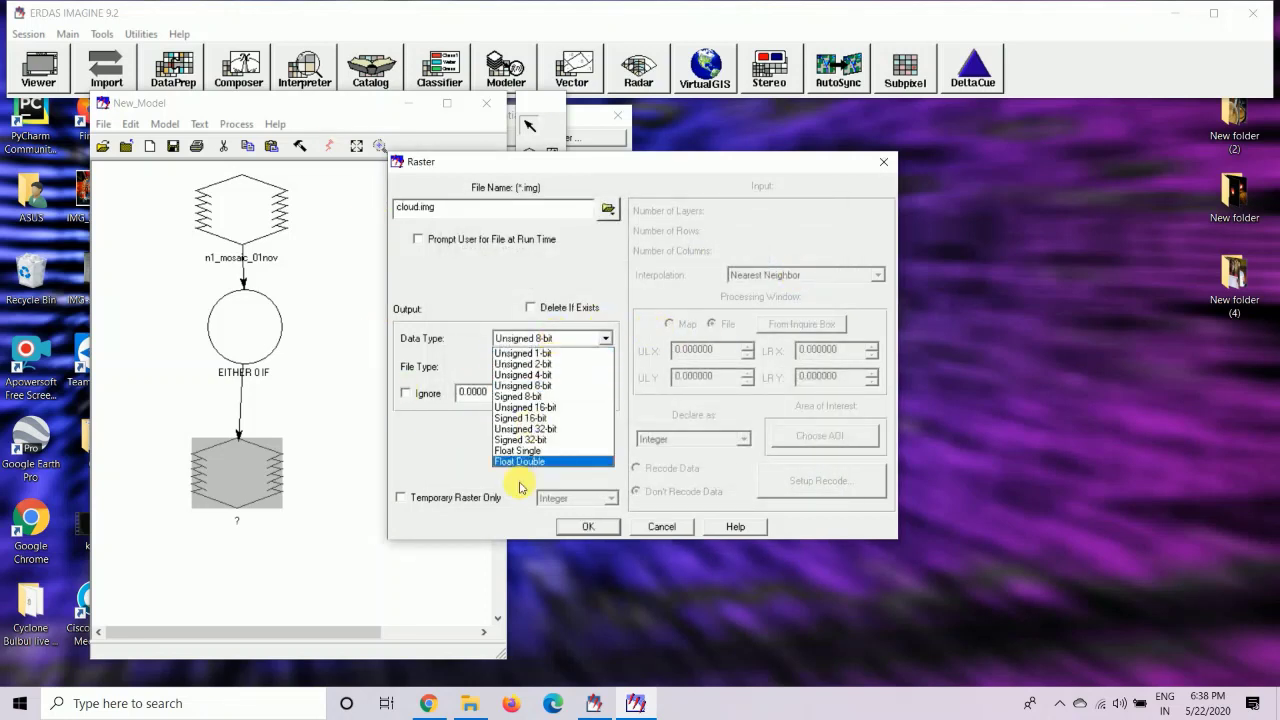
click(517, 452)
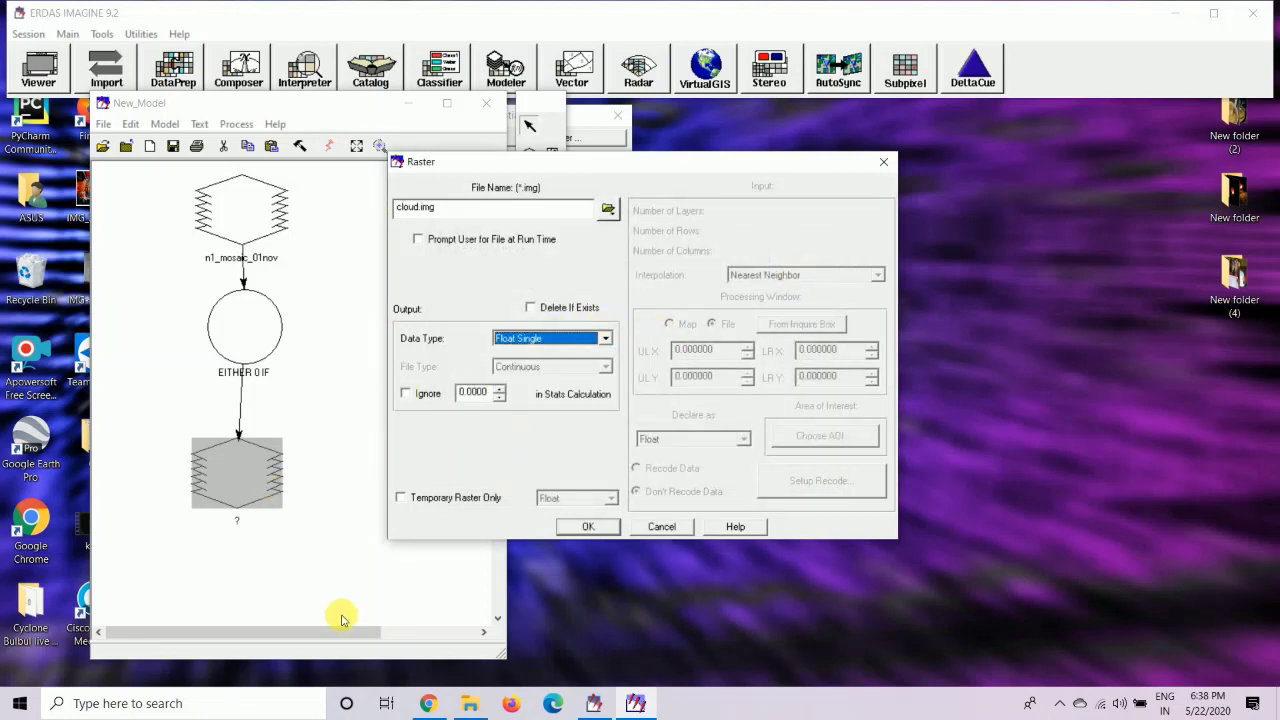
click(580, 526)
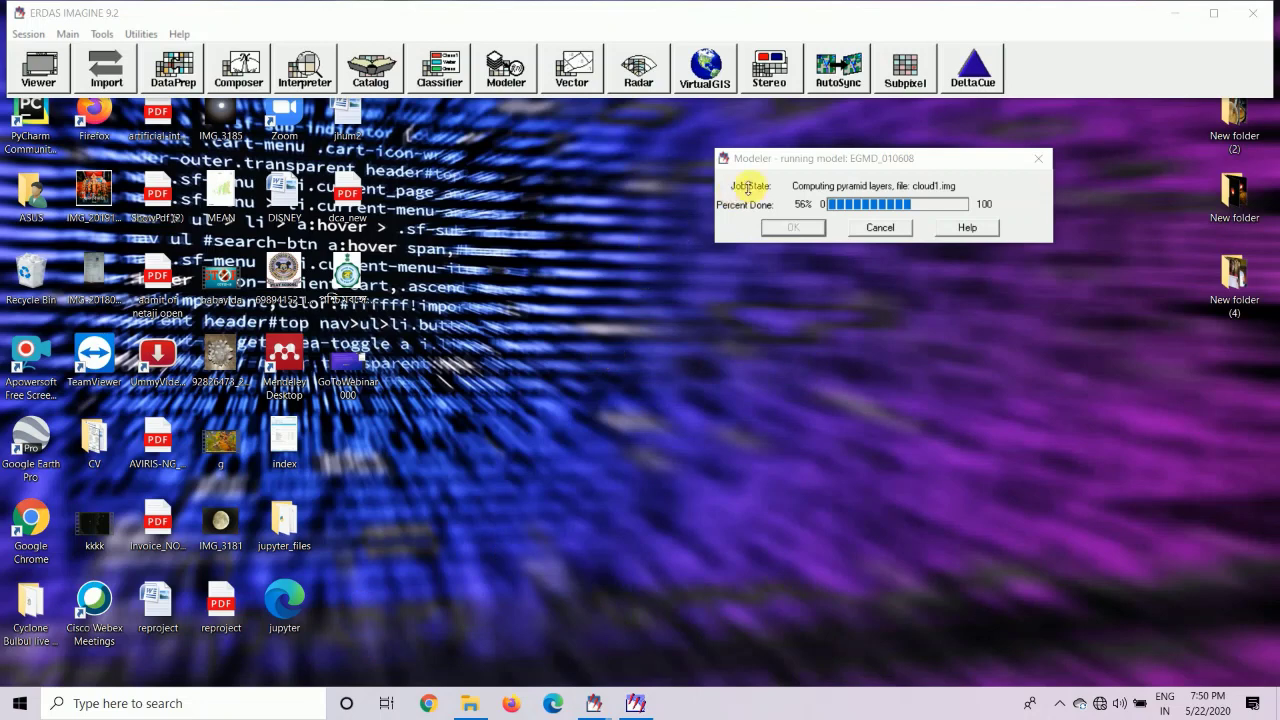
drag(757, 161, 557, 344)
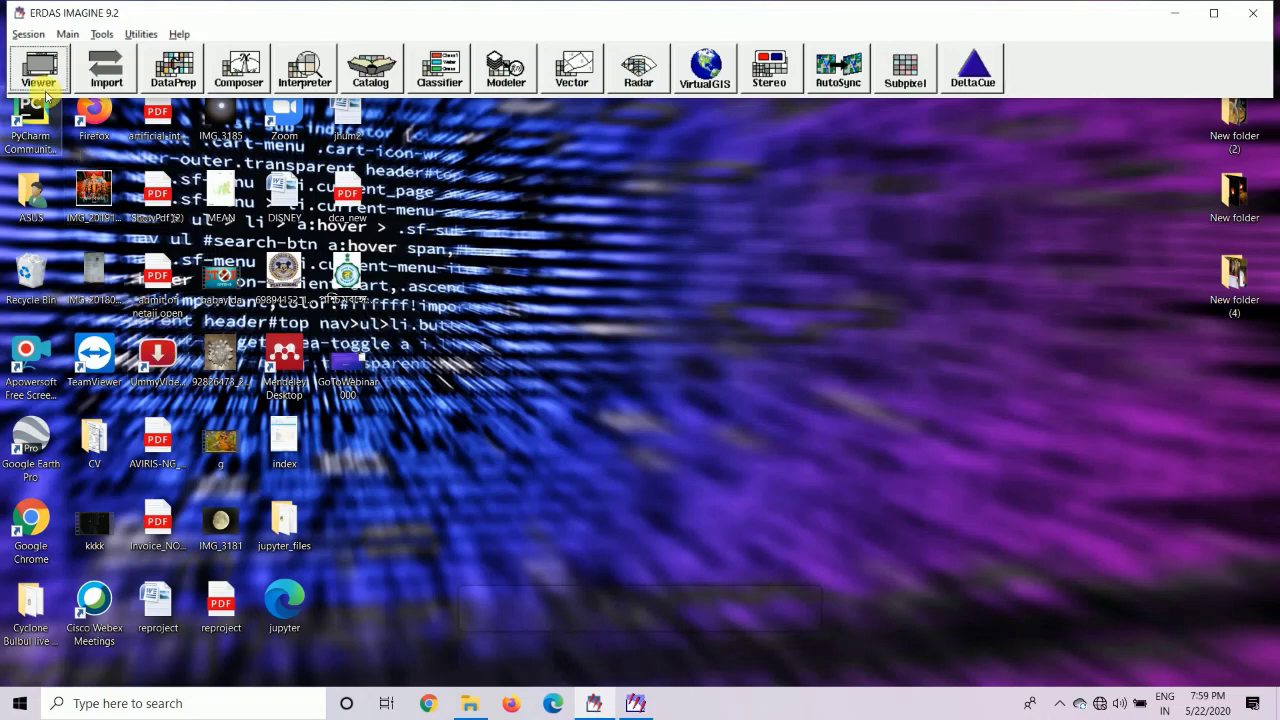
Open a new viewer and load the model output cloud1.img from the recent files
click(40, 70)
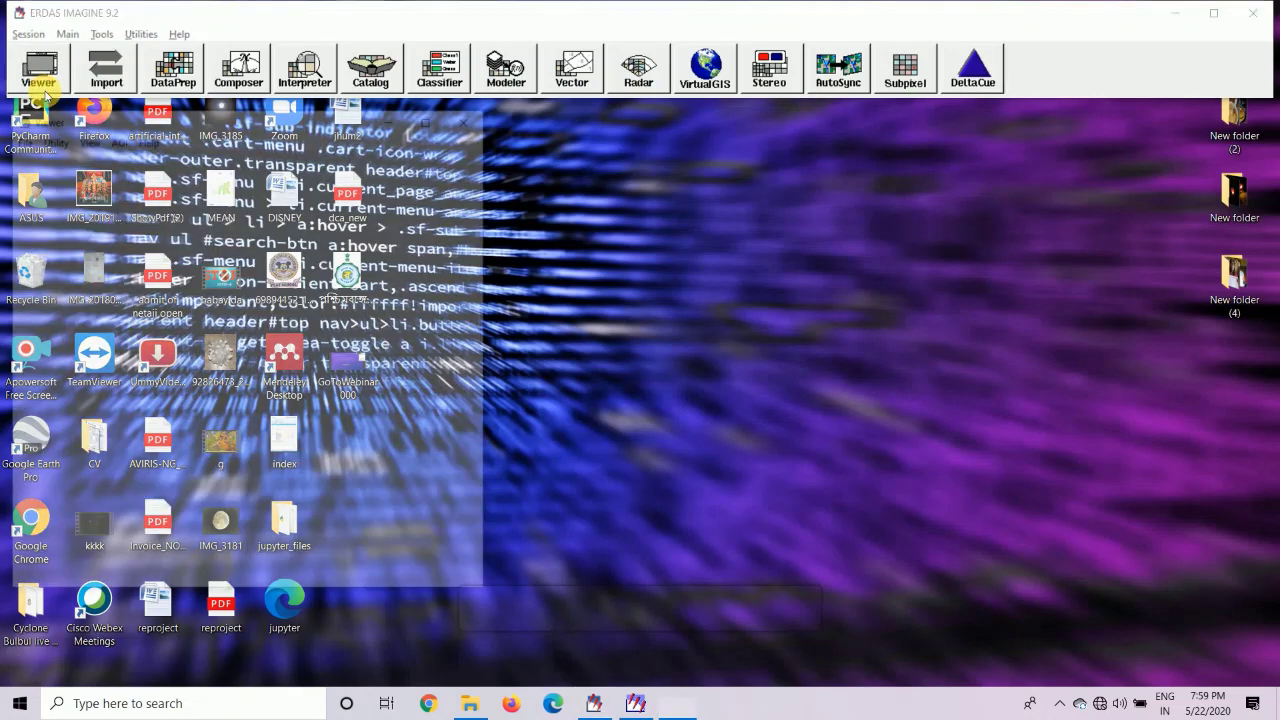
click(19, 160)
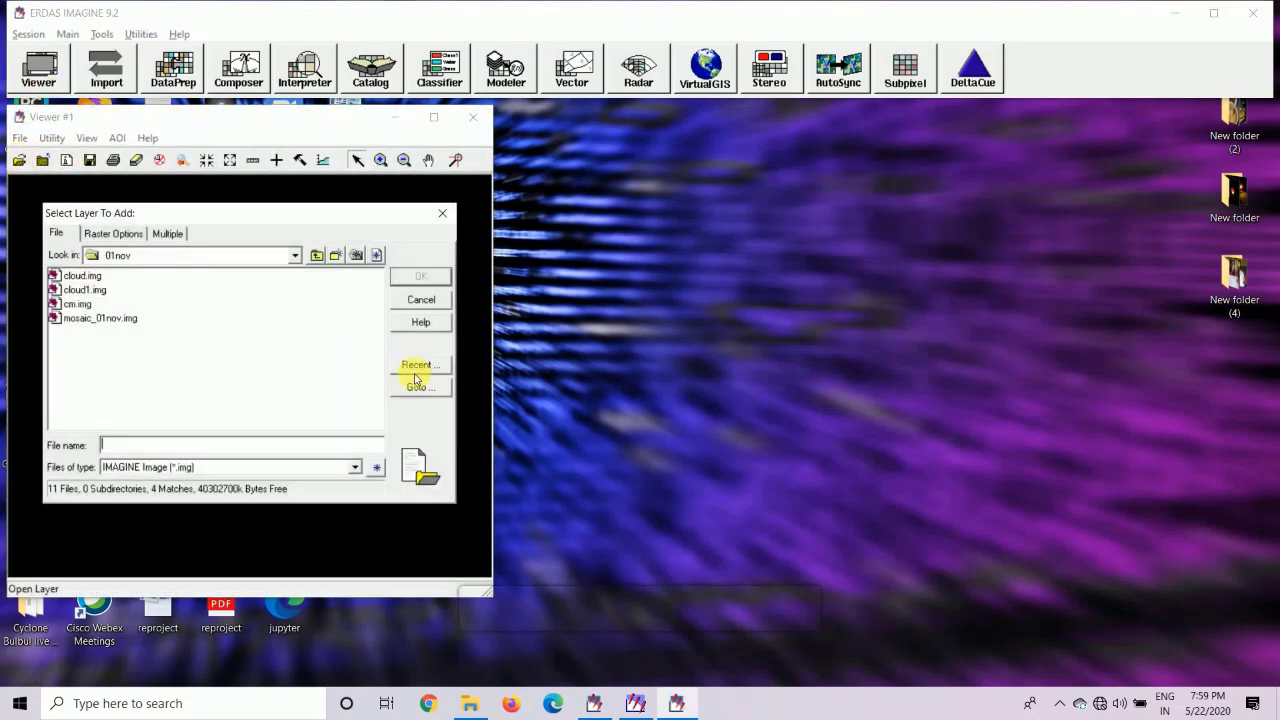
click(436, 365)
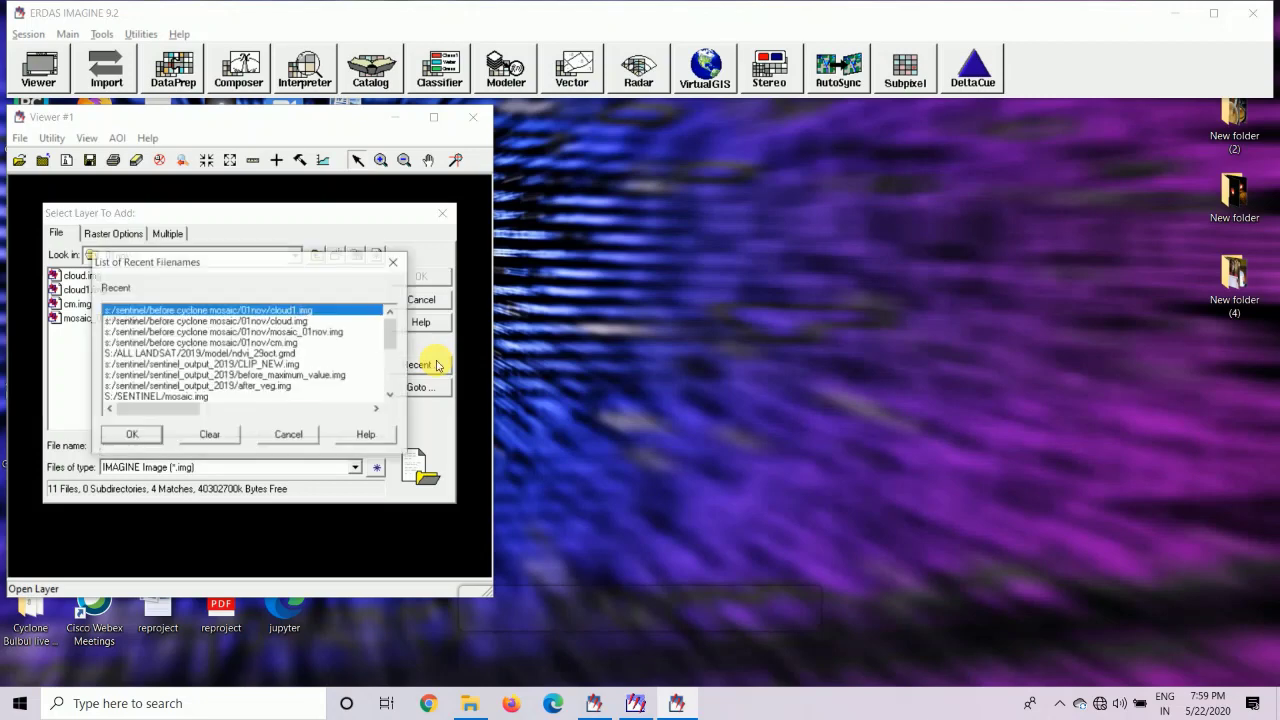
click(148, 434)
click(419, 281)
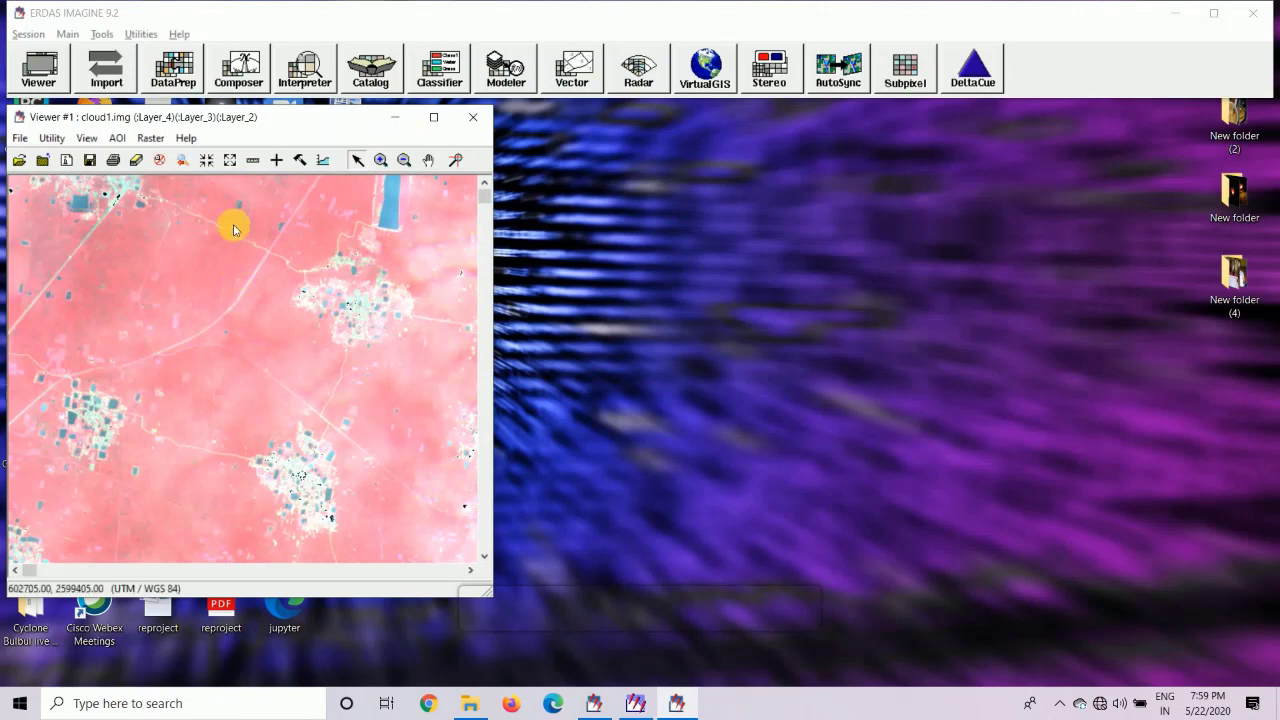
Maximize the viewer and fit the whole cloud1.img image to the window
right_click(191, 280)
click(286, 406)
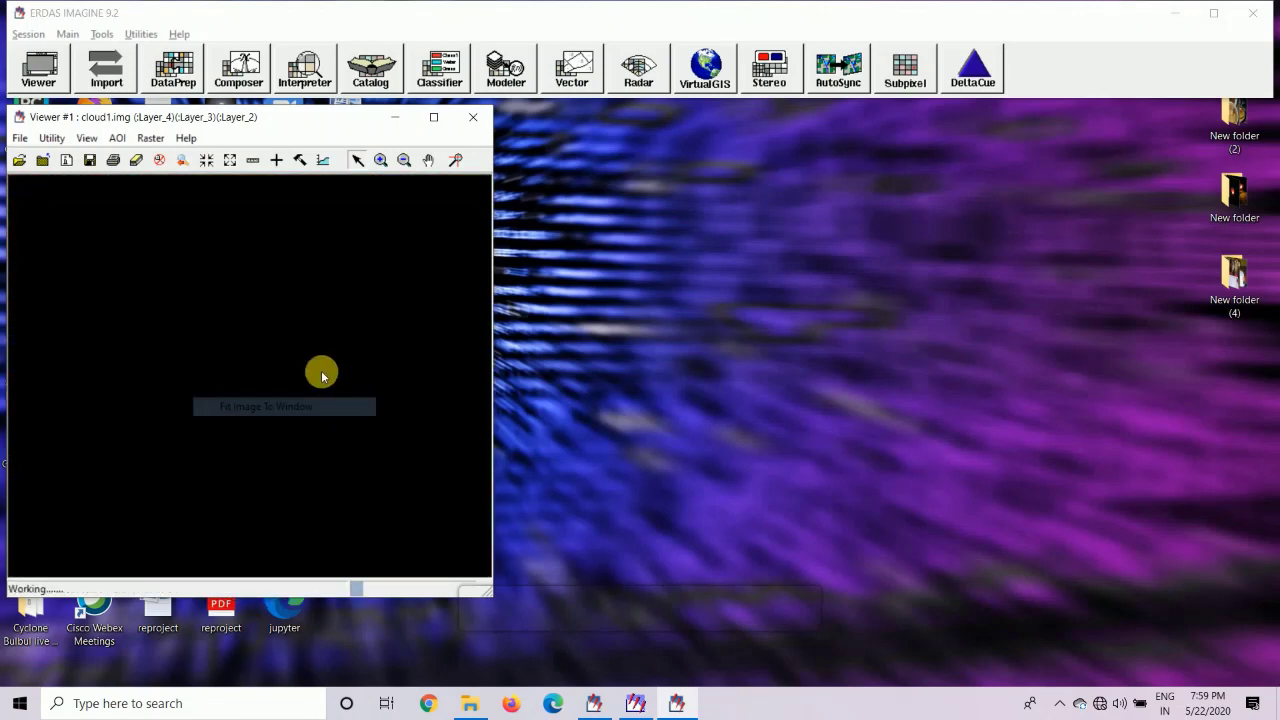
click(432, 117)
right_click(658, 200)
click(722, 333)
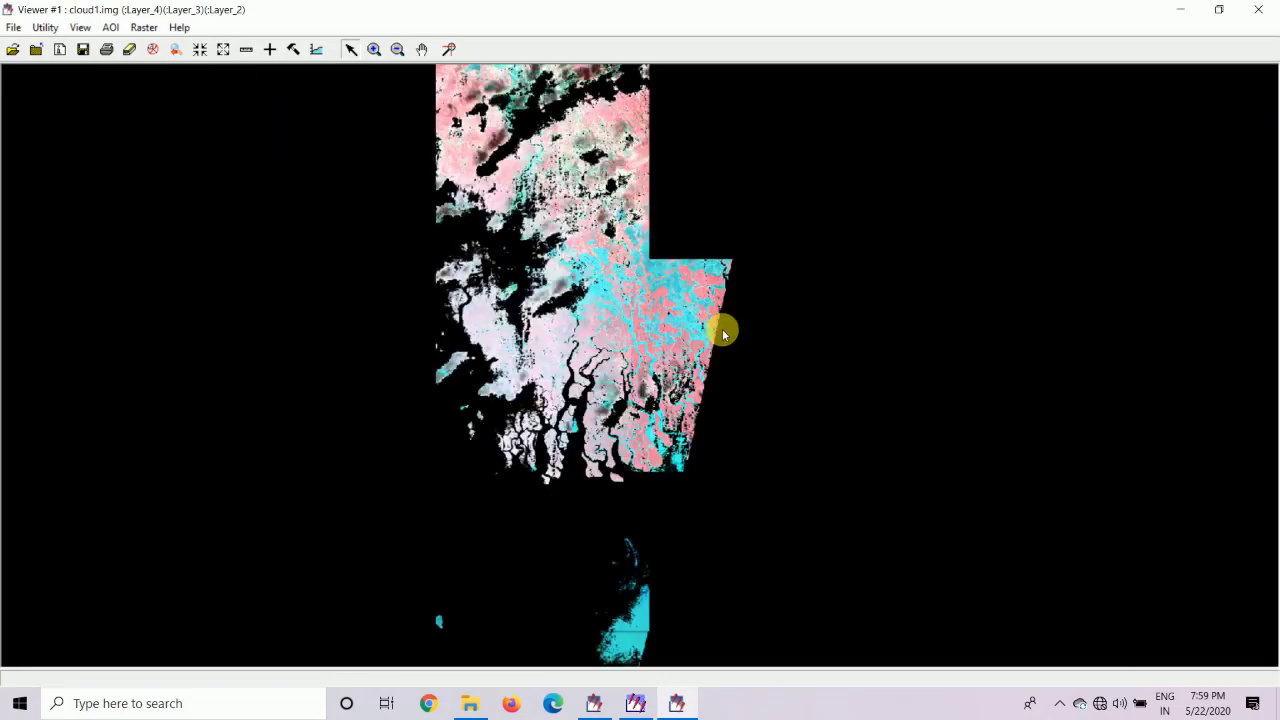
Start the inquire cursor and place it on a black masked cloud area to read the pixel values of each layer
click(270, 49)
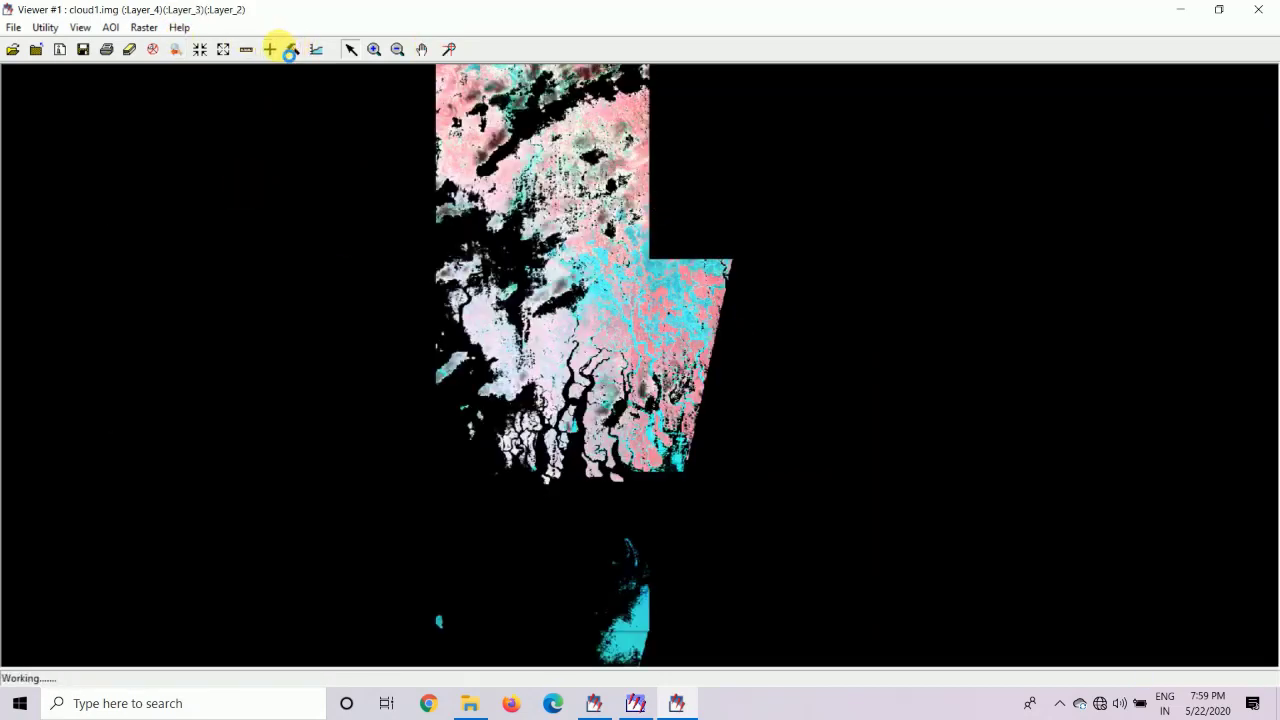
drag(178, 12, 200, 418)
drag(638, 367, 511, 237)
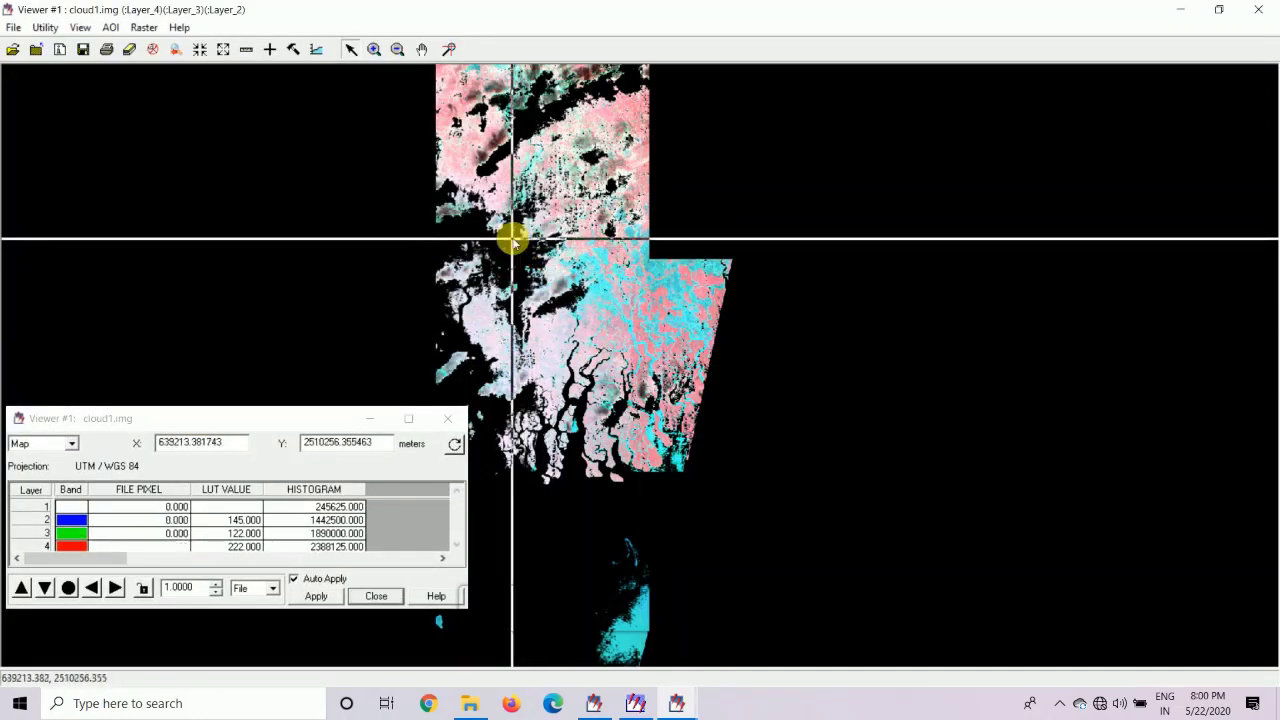
scroll(520, 290, up, 3)
scroll(460, 165, down, 2)
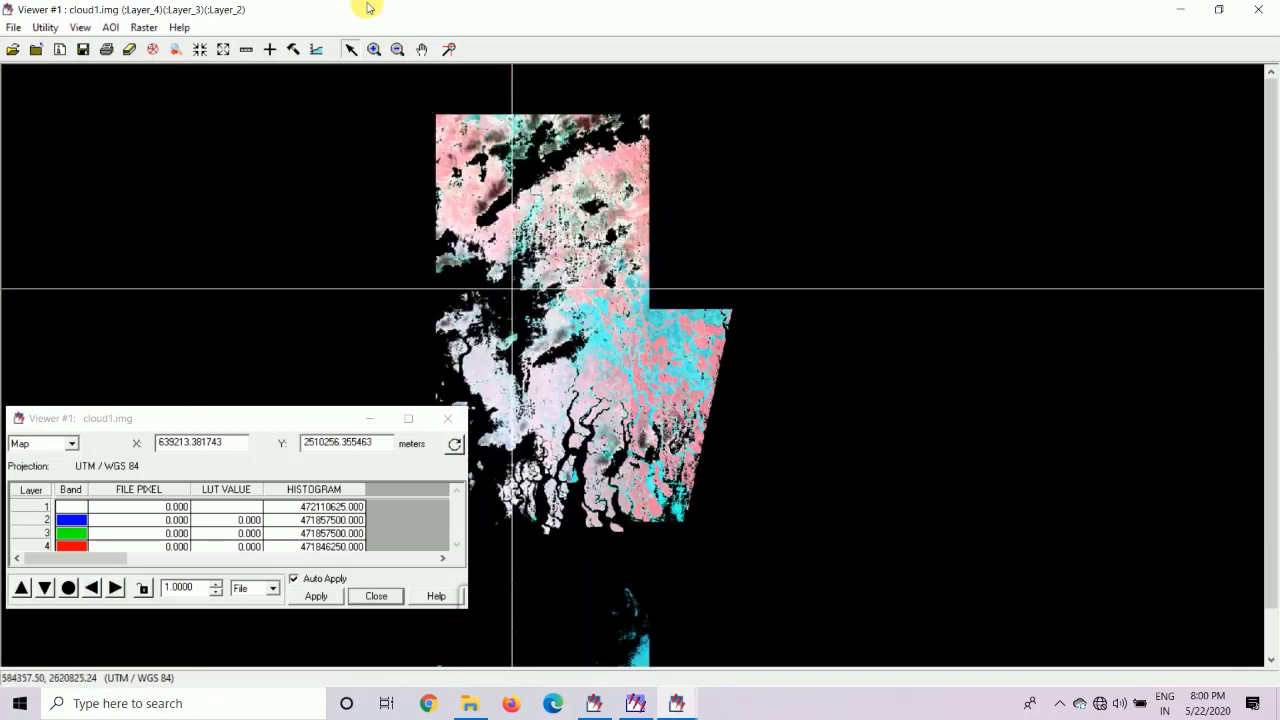
Examine the masked cloud areas of cloud1.img up close and across the mosaic, comparing them with the remaining land
click(374, 50)
click(471, 214)
click(440, 206)
click(543, 357)
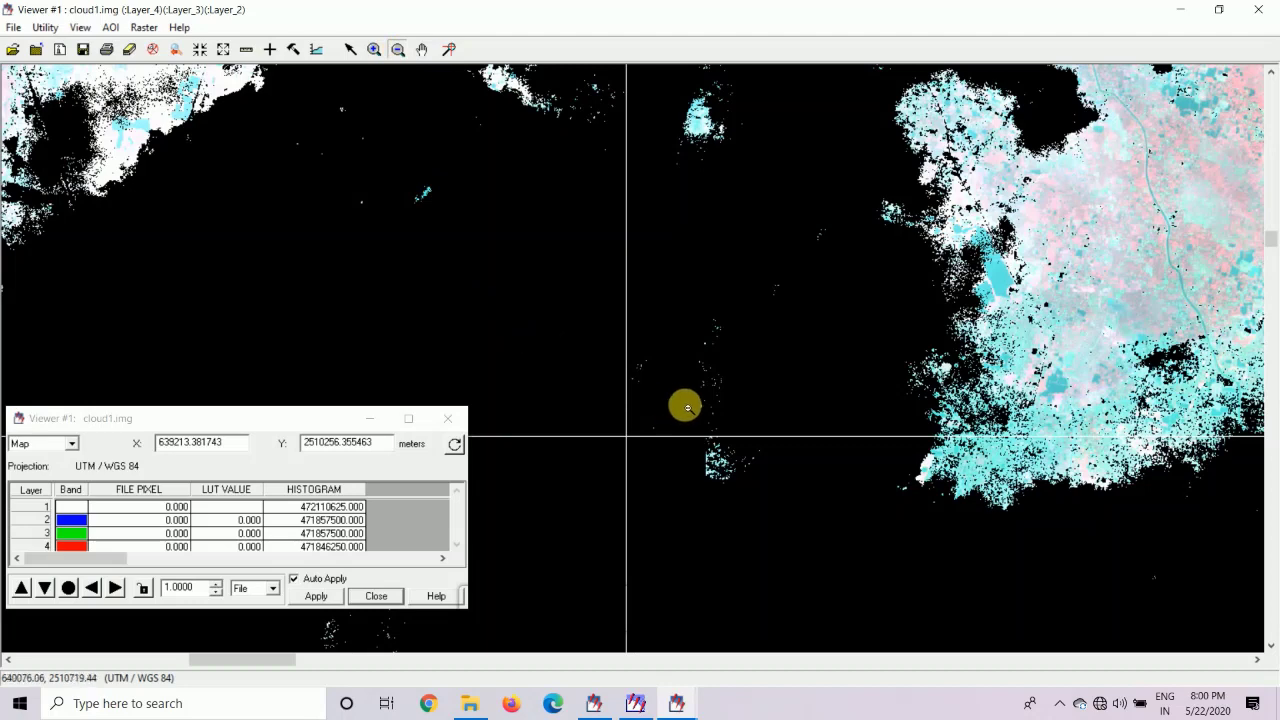
click(398, 49)
click(431, 189)
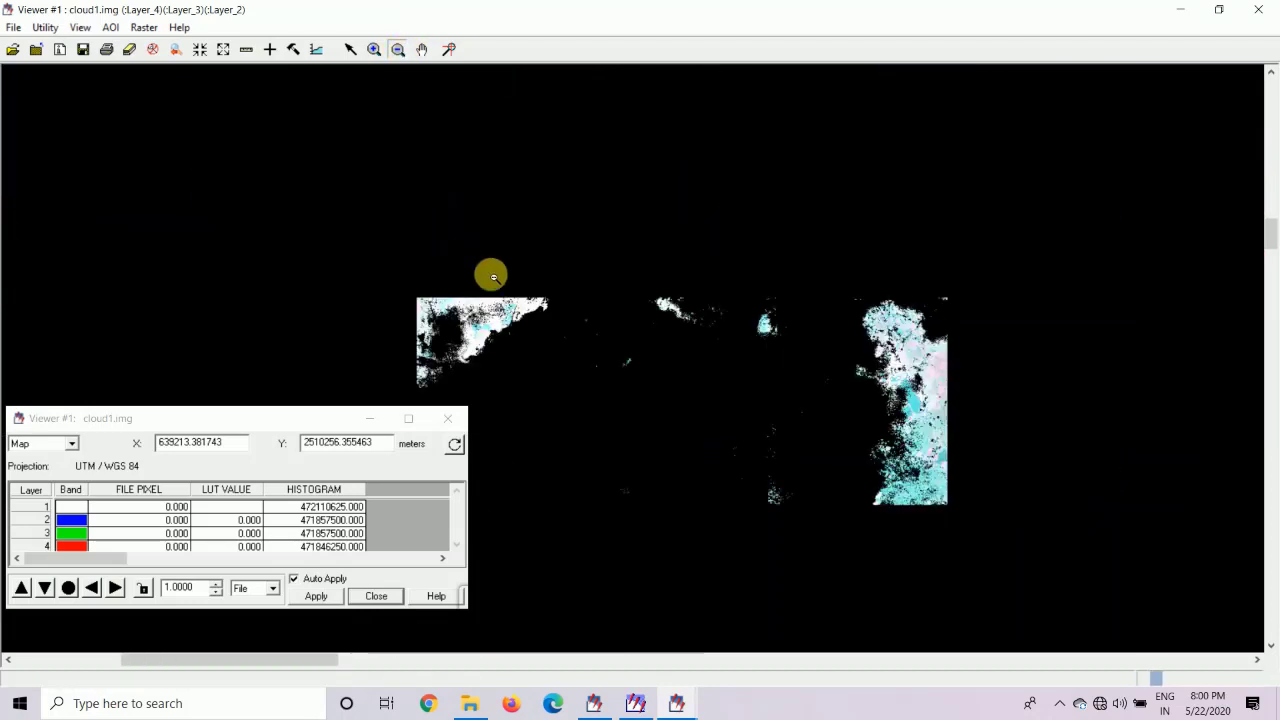
click(606, 406)
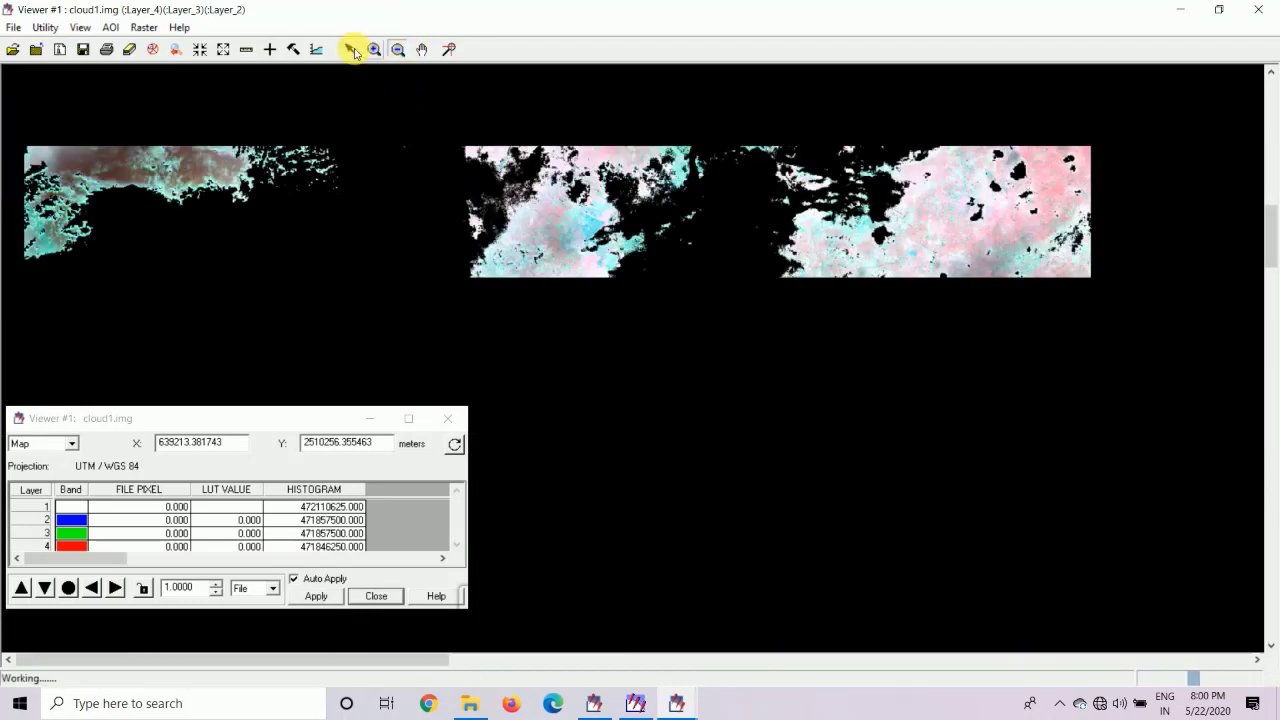
click(422, 49)
drag(902, 345, 515, 232)
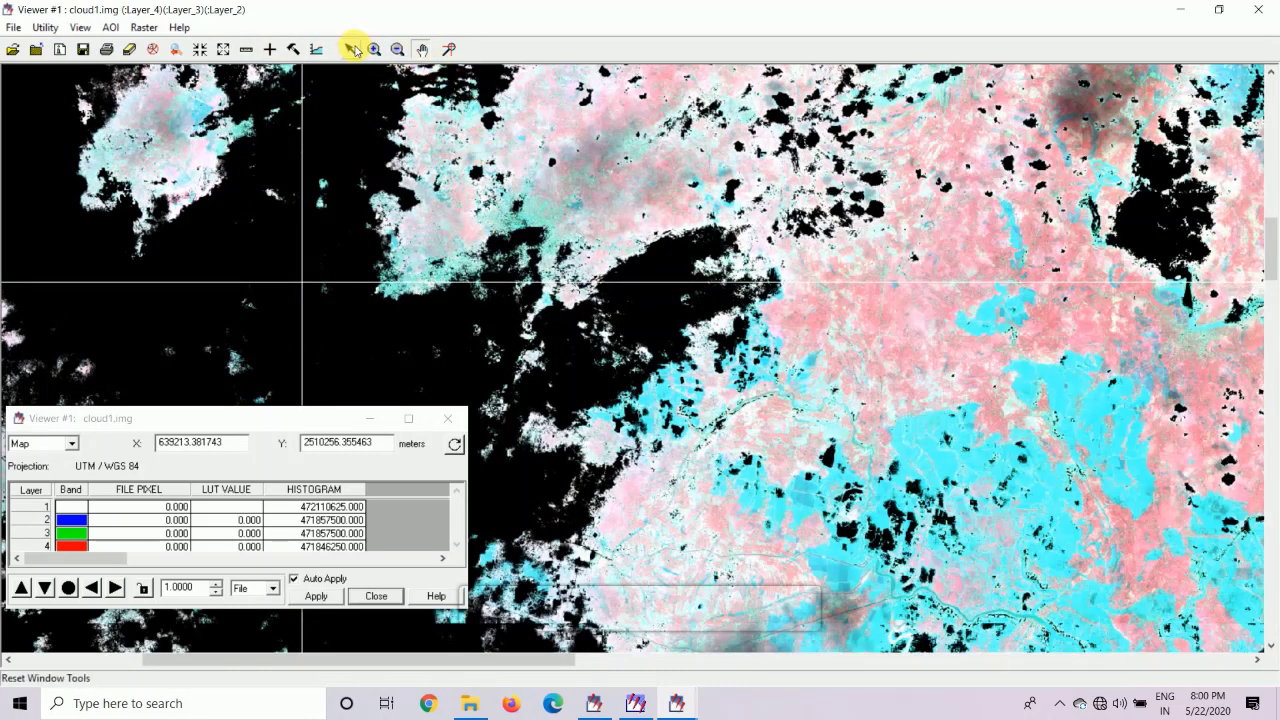
click(400, 52)
click(634, 320)
click(789, 447)
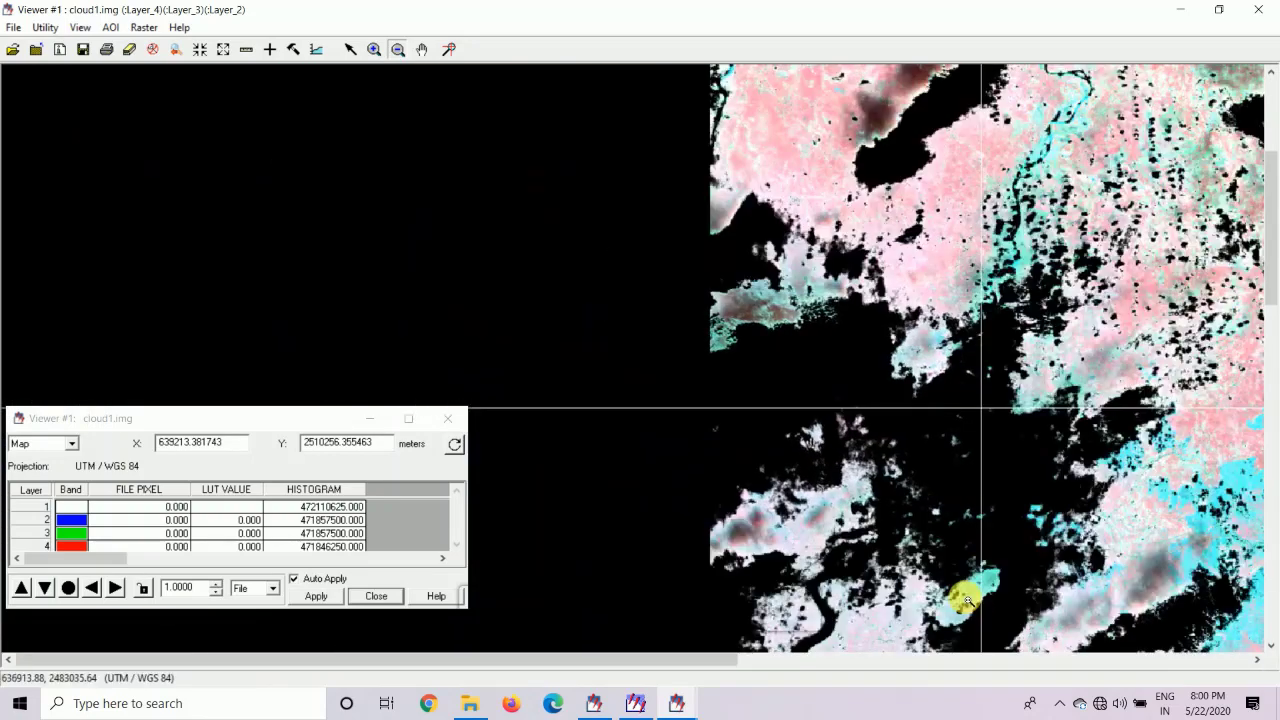
click(771, 314)
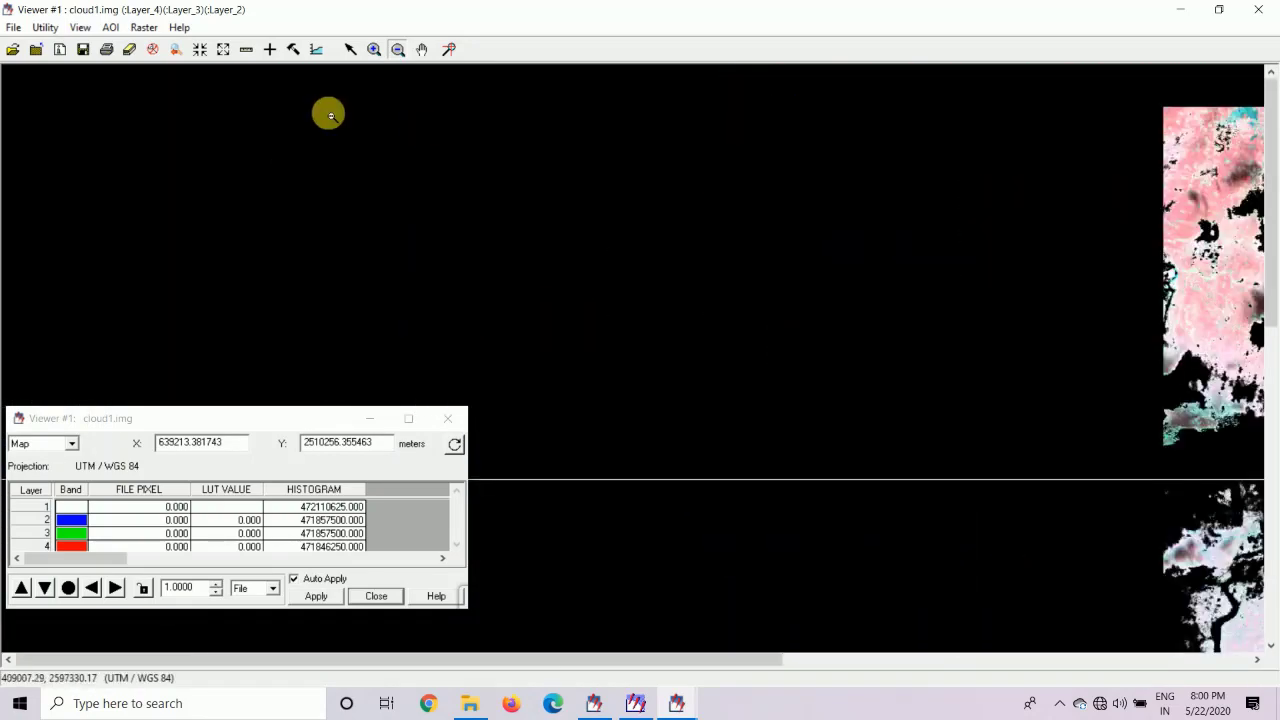
click(425, 50)
drag(1232, 297, 517, 220)
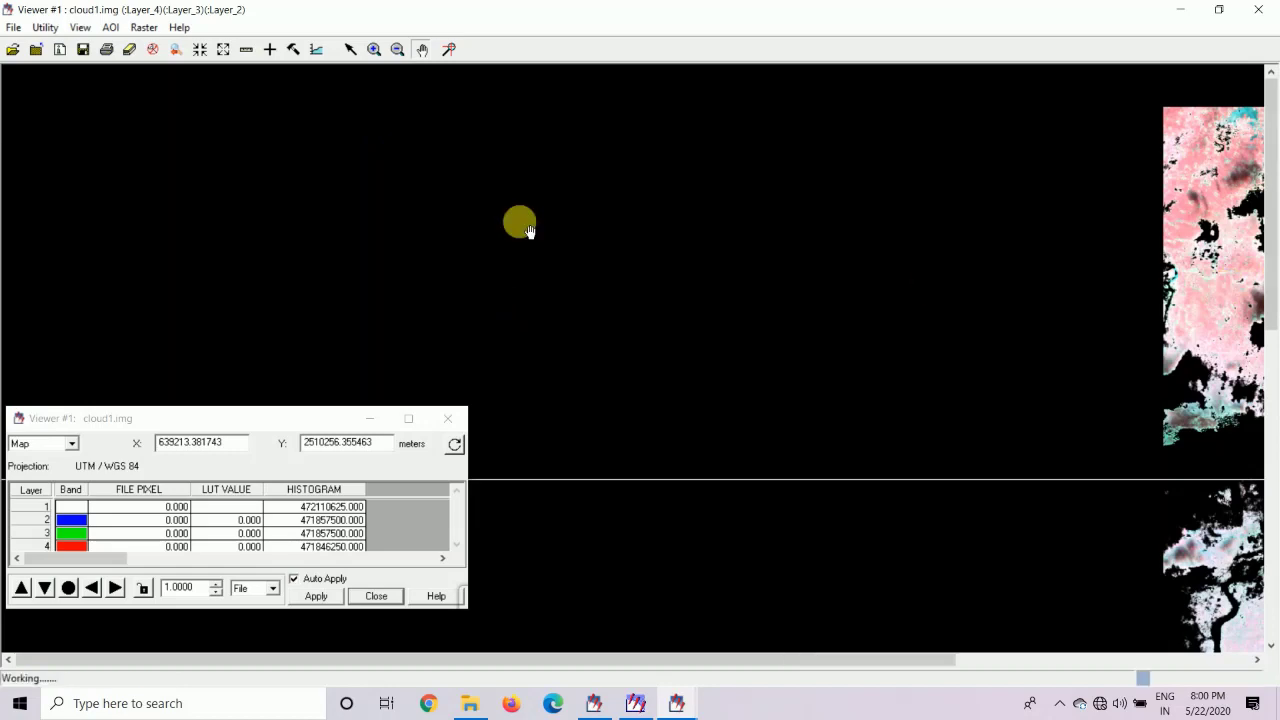
scroll(689, 297, down, 1)
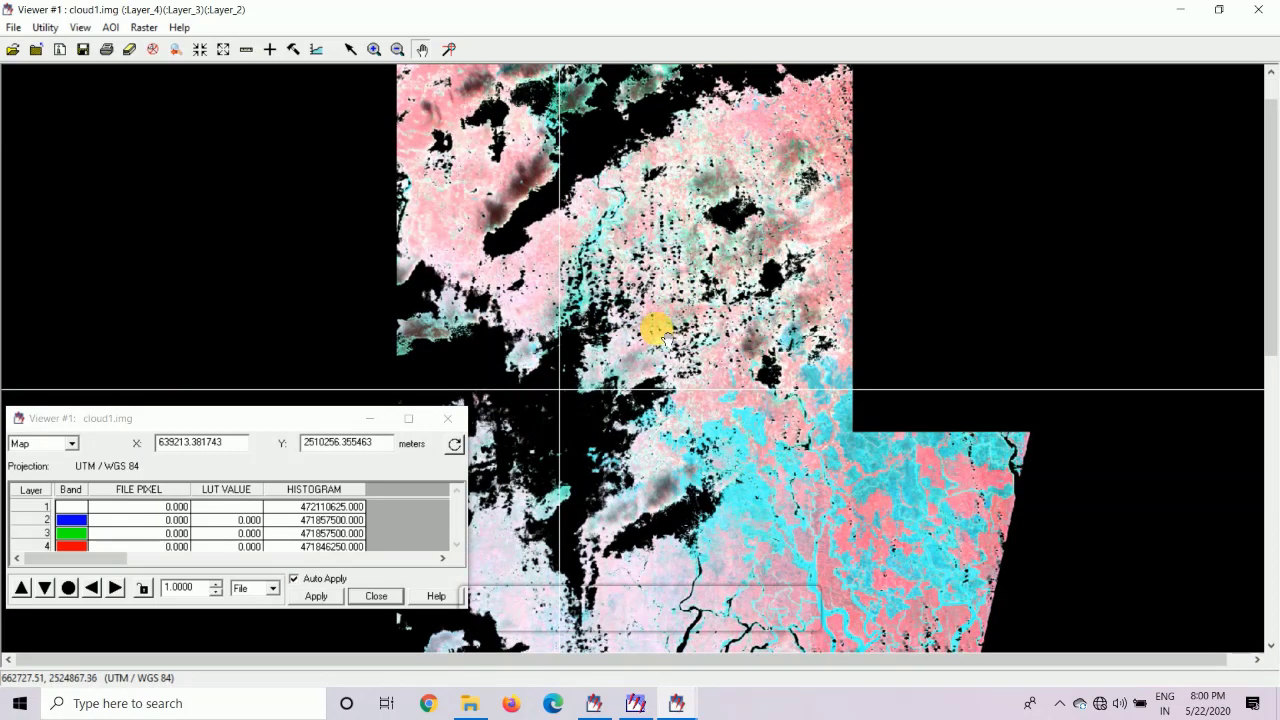
drag(832, 572, 676, 482)
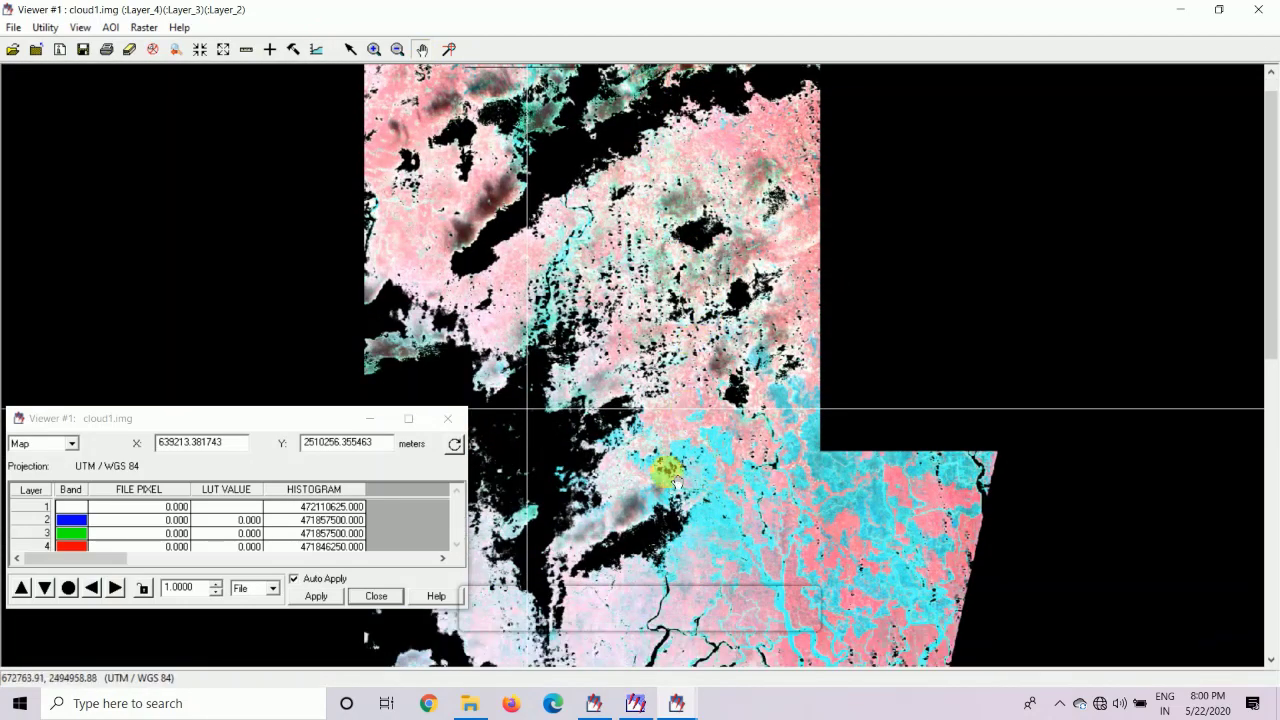